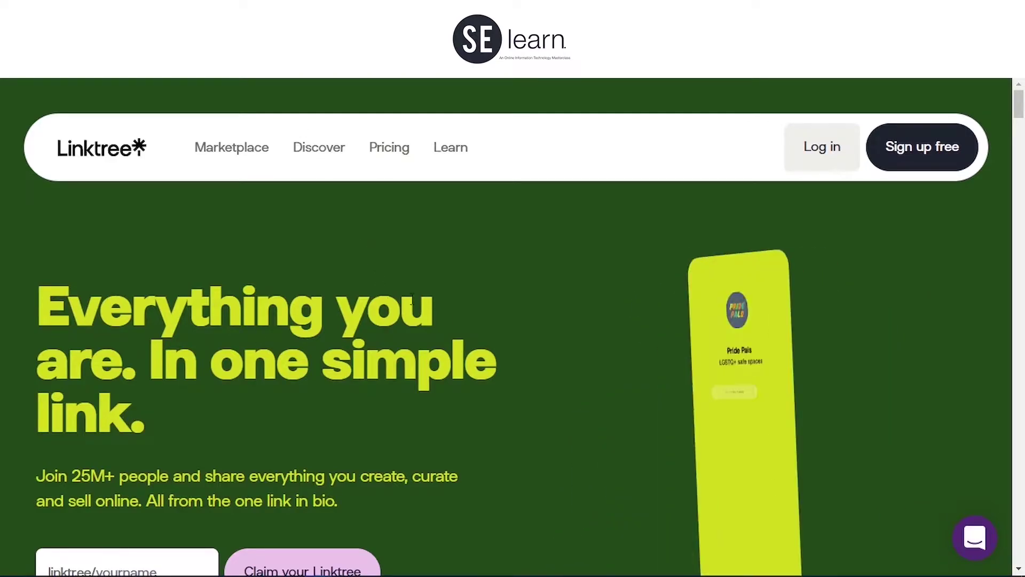
# Step: Browse the Linktree homepage features, then go to the free sign-up page
pyautogui.scroll(-15, 898, 293)
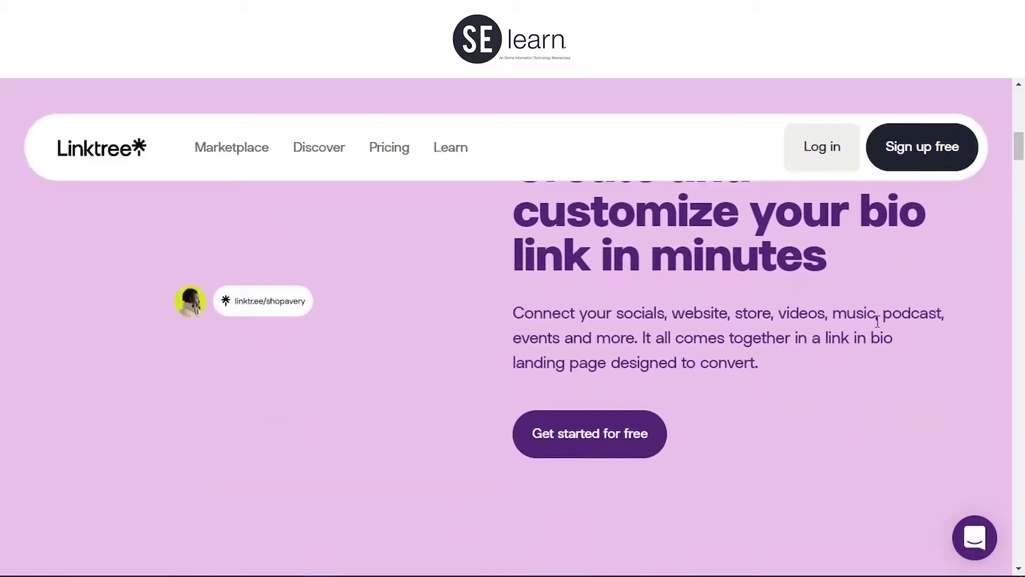
pyautogui.scroll(-8, 871, 322)
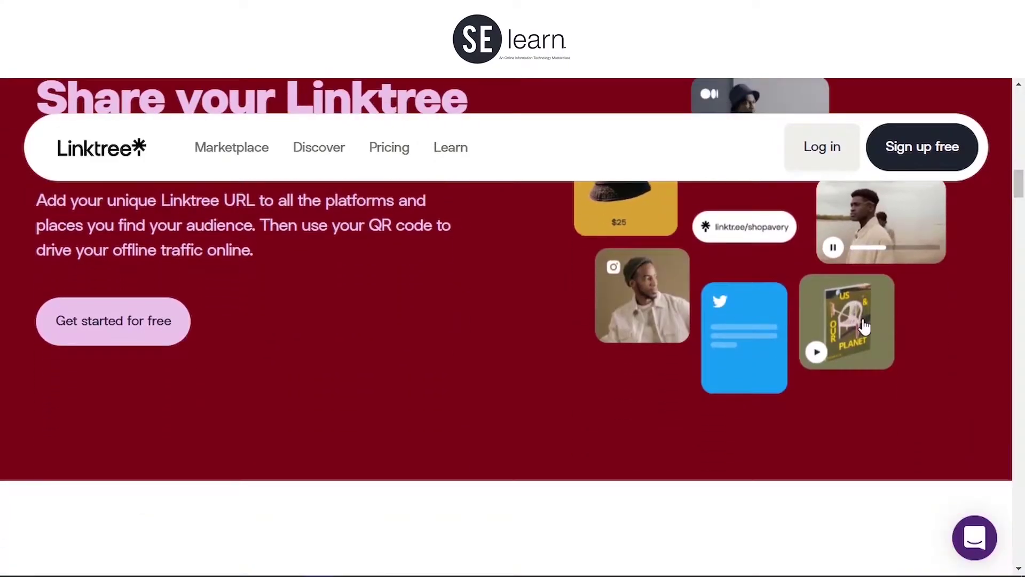
pyautogui.scroll(10, 886, 252)
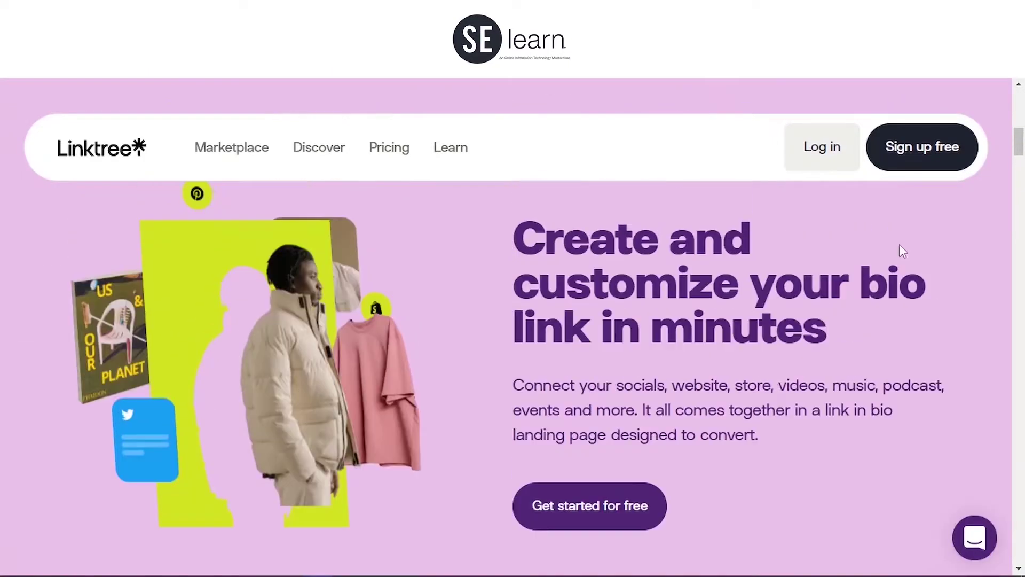
pyautogui.scroll(5, 895, 228)
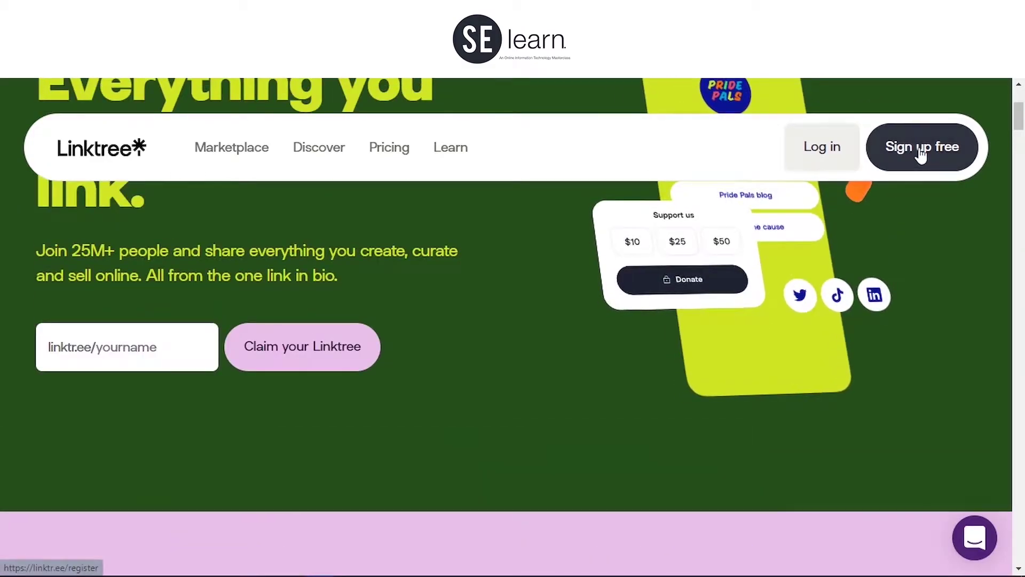
pyautogui.scroll(4, 915, 160)
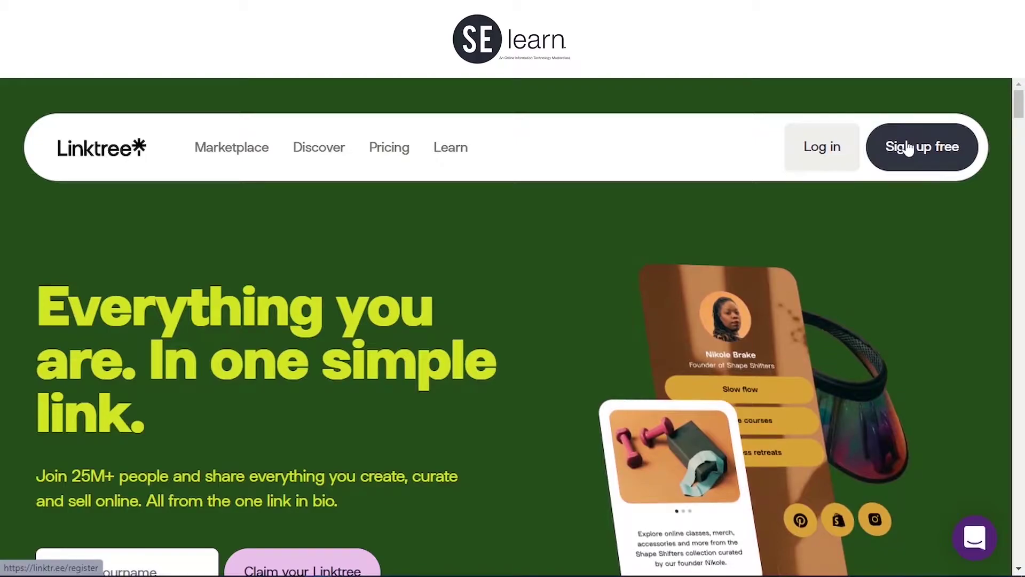
pyautogui.click(907, 149)
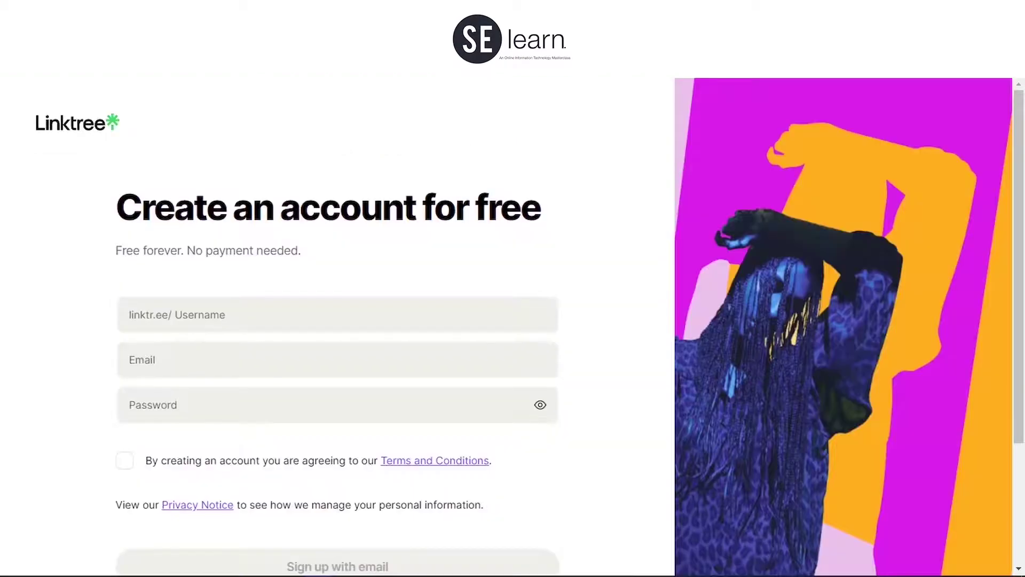
# Step: Enter the username SESCREEN and begin typing the account e-mail address
pyautogui.click(198, 318)
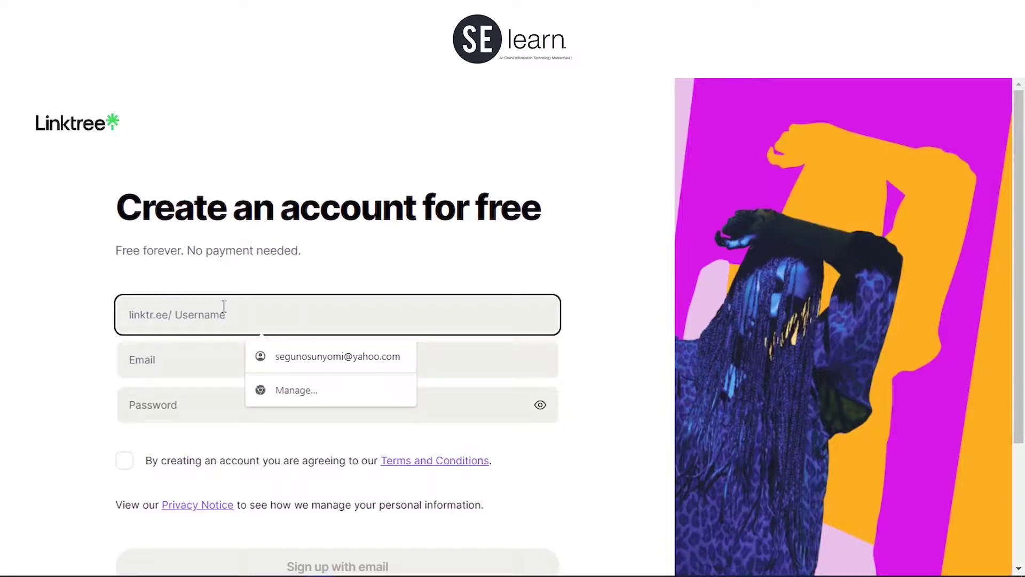
pyautogui.write('SE')
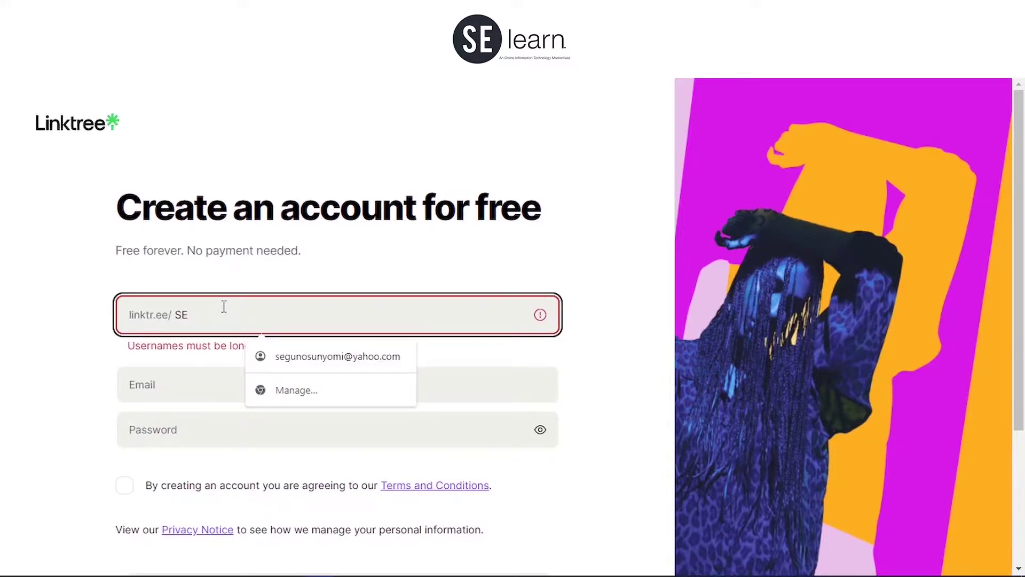
pyautogui.write('SC')
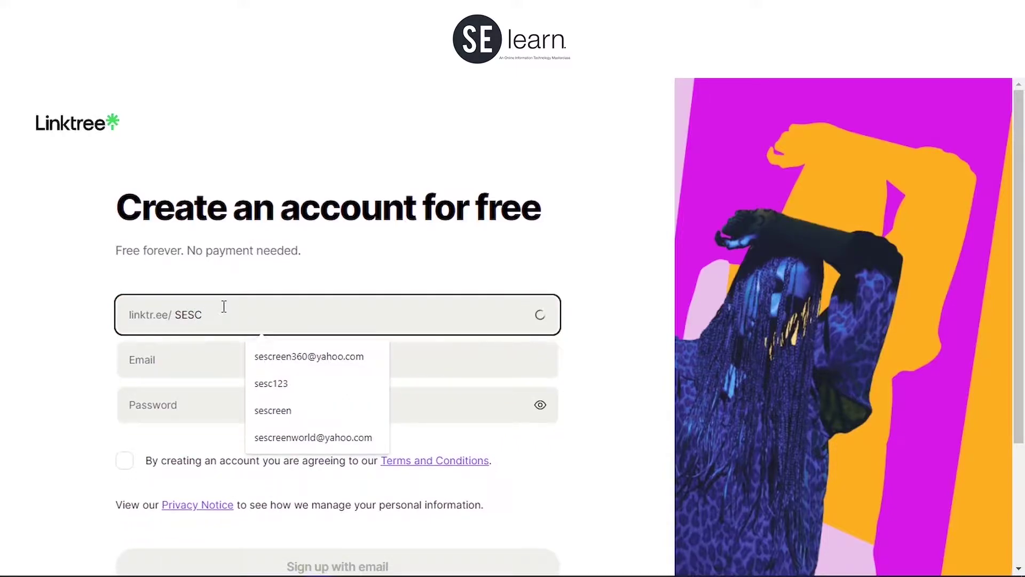
pyautogui.write('REEN')
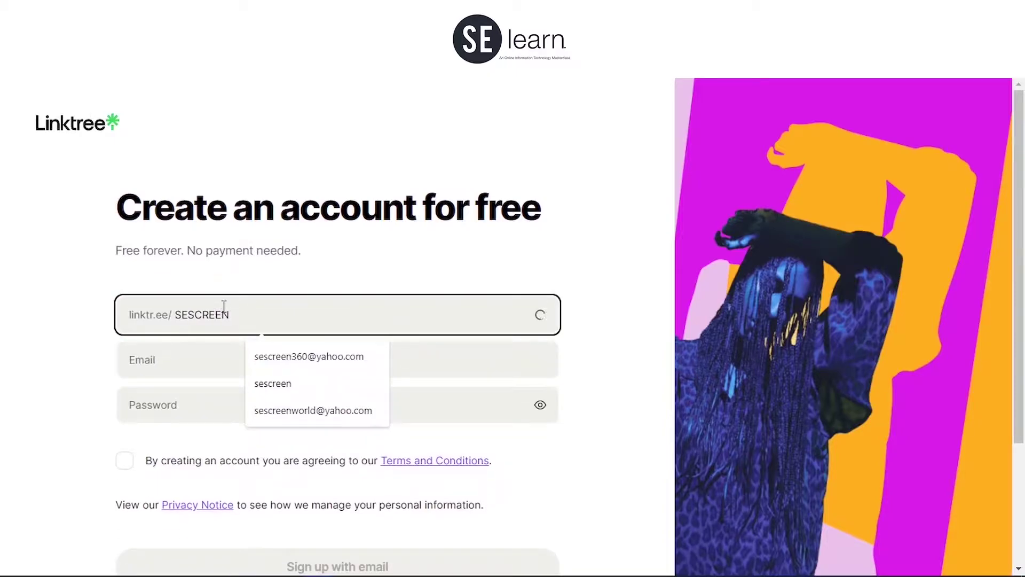
pyautogui.click(214, 353)
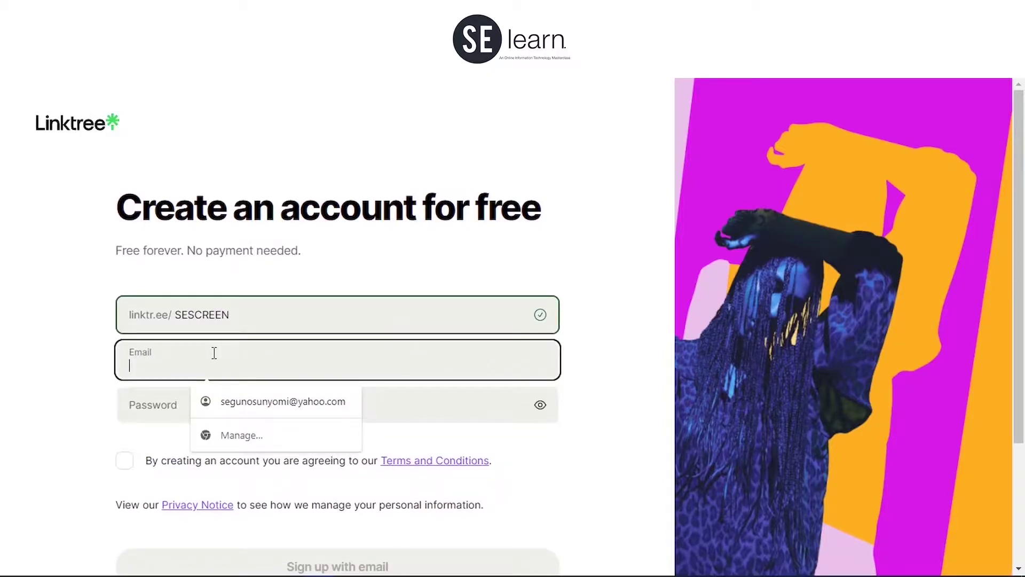
pyautogui.write('i')
pyautogui.press('BackSpace')
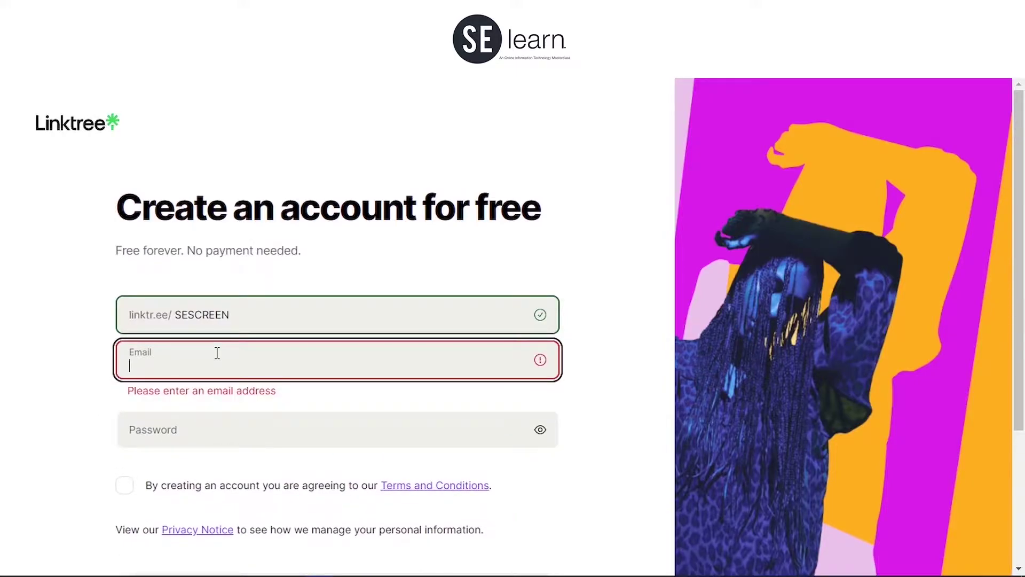
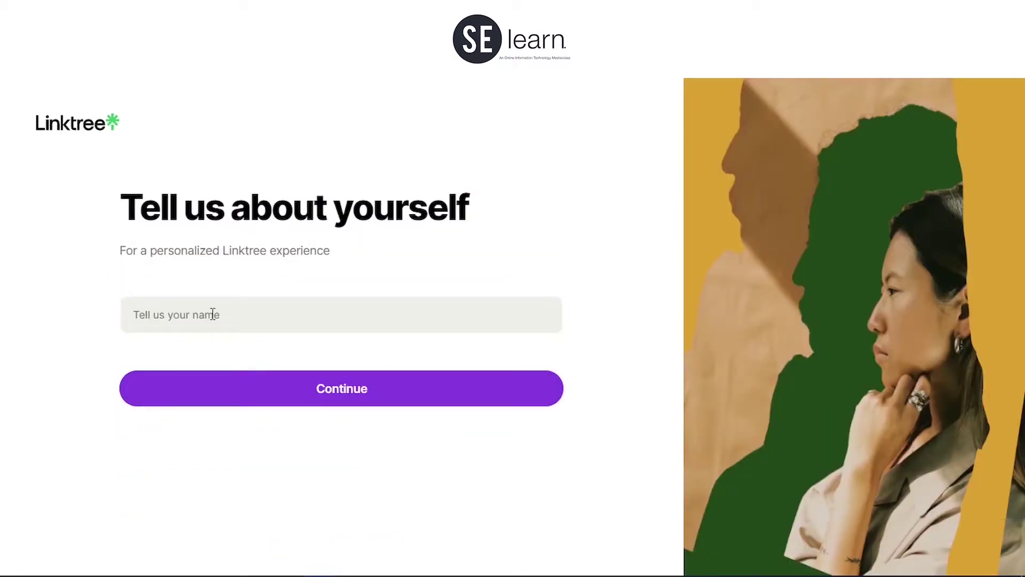
# Step: Fill in the profile name from a saved suggestion and continue
pyautogui.click(238, 313)
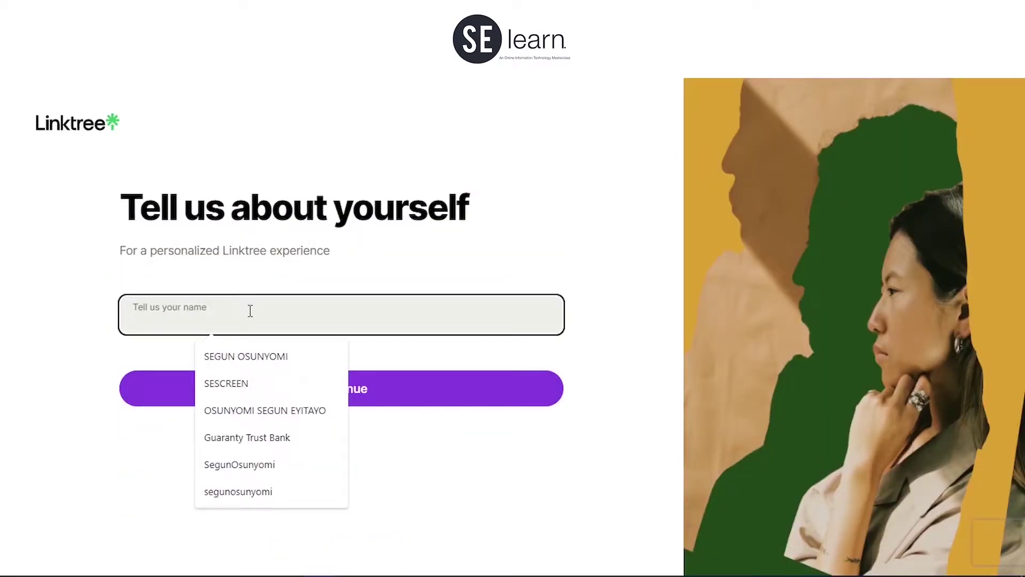
pyautogui.click(252, 383)
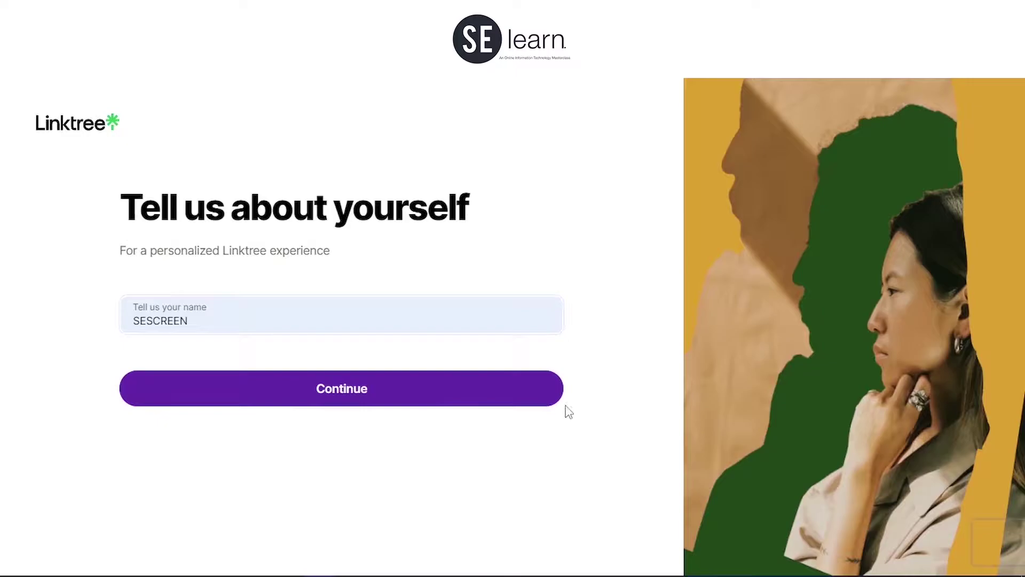
pyautogui.click(544, 402)
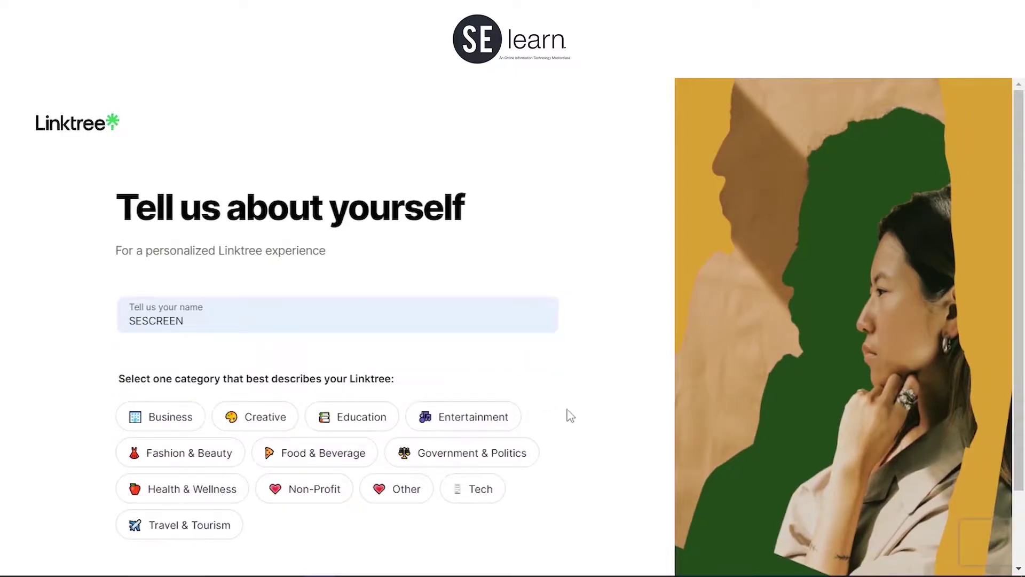
# Step: Set the profile category to Business with the Startup subcategory and submit
pyautogui.scroll(-2, 534, 406)
pyautogui.click(170, 326)
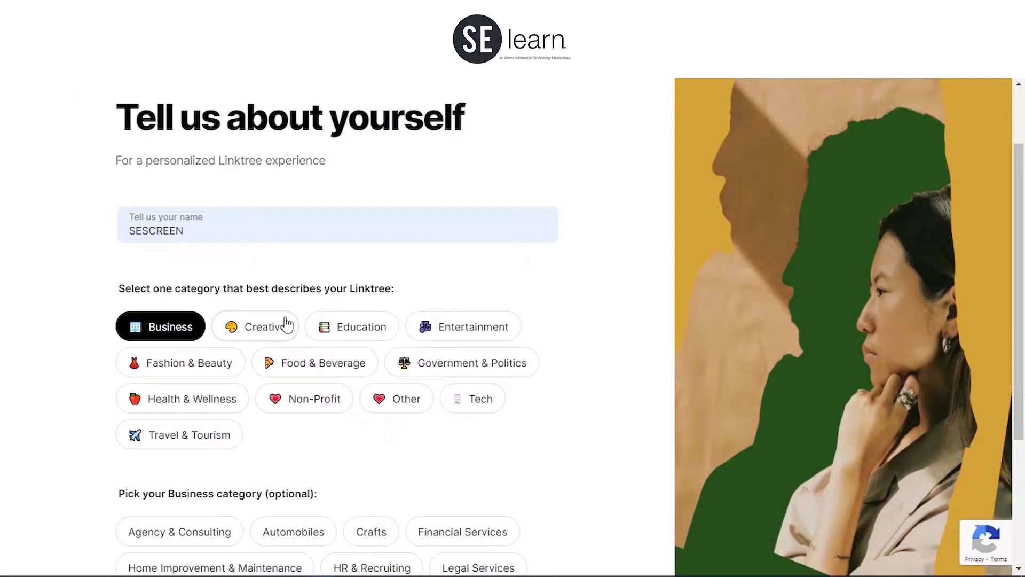
pyautogui.click(278, 327)
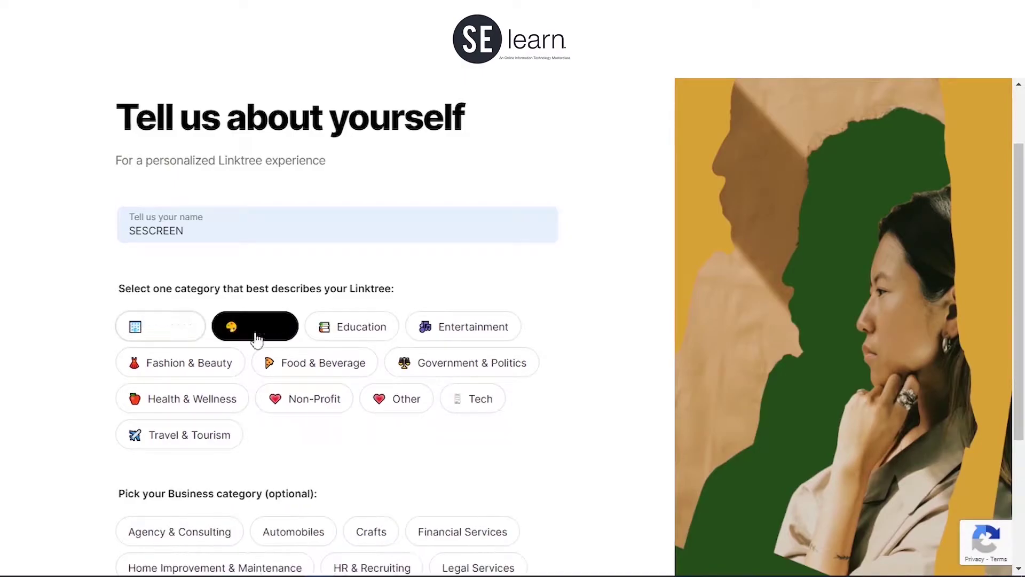
pyautogui.scroll(-4, 235, 422)
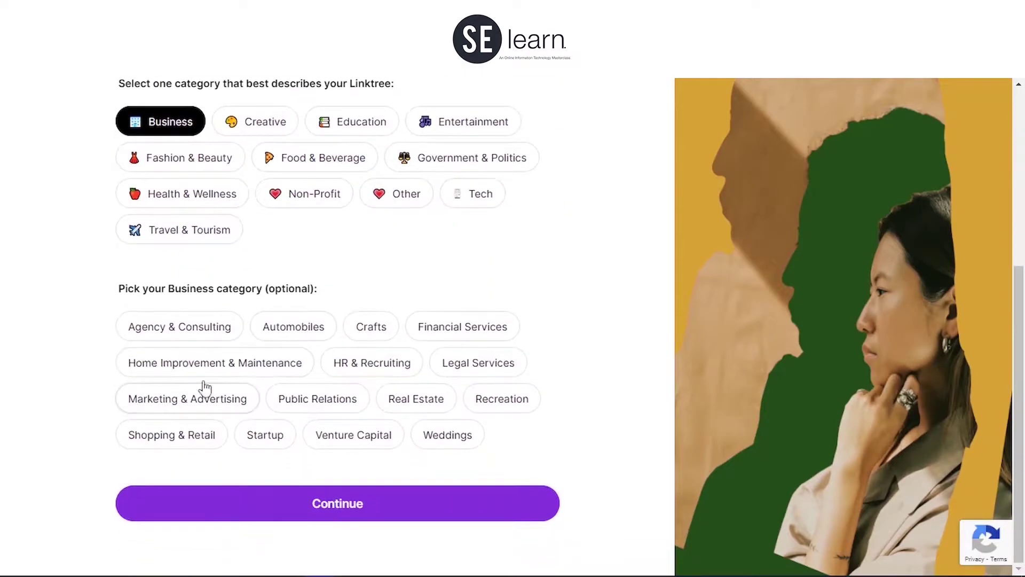
pyautogui.click(277, 448)
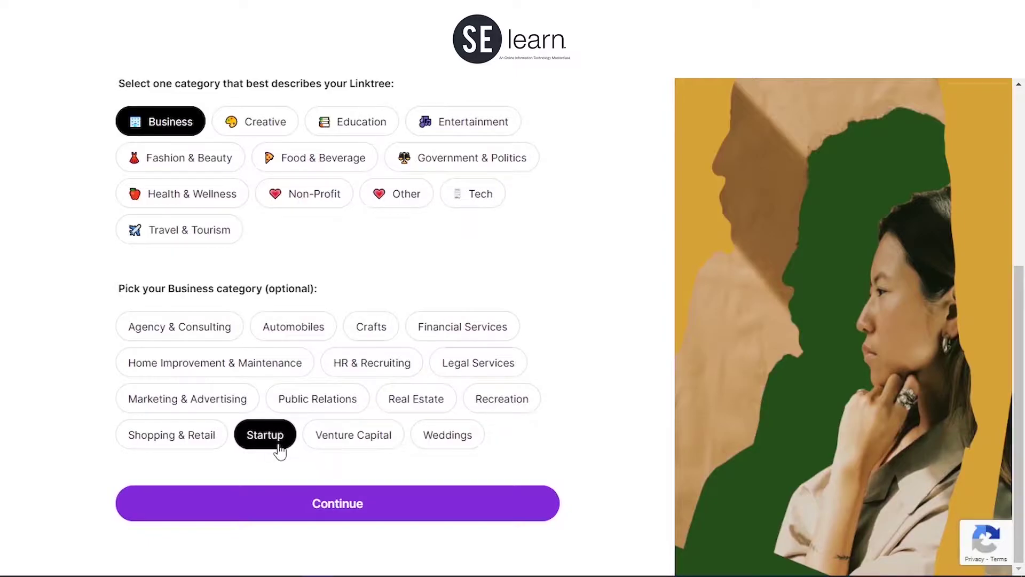
pyautogui.click(345, 510)
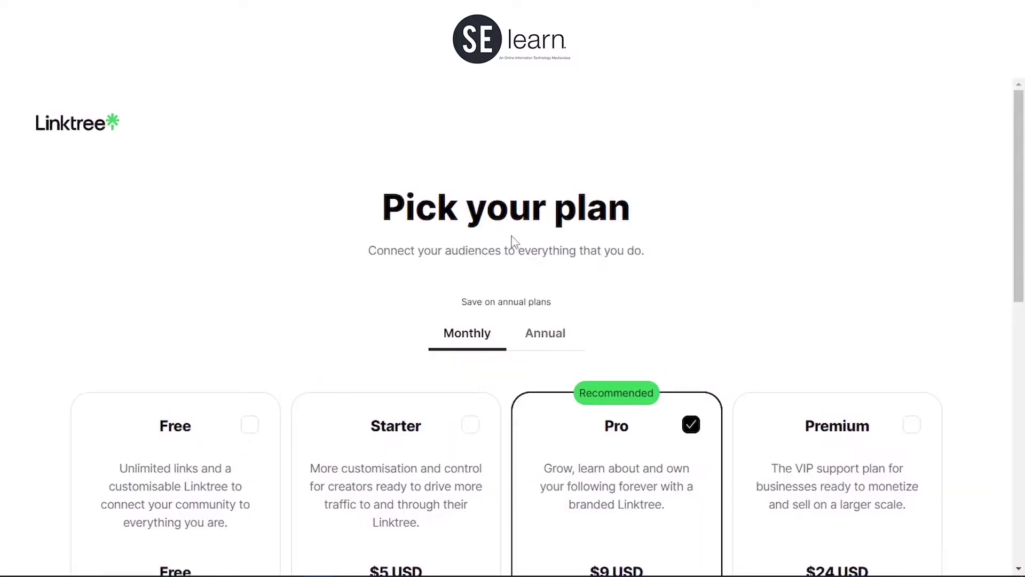
# Step: Review the plan options and sign up on the Free plan
pyautogui.scroll(-4, 416, 267)
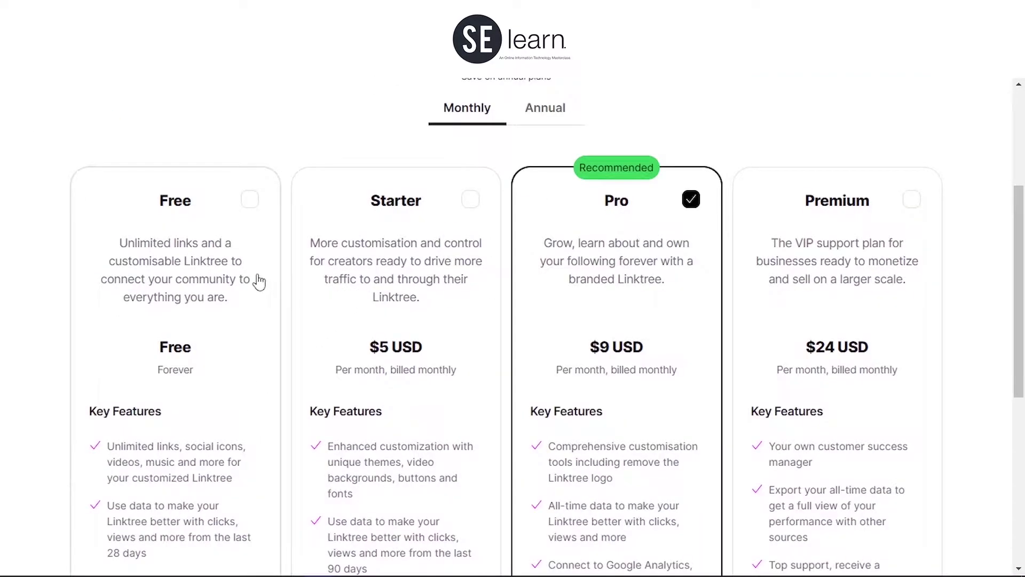
pyautogui.scroll(-1, 368, 304)
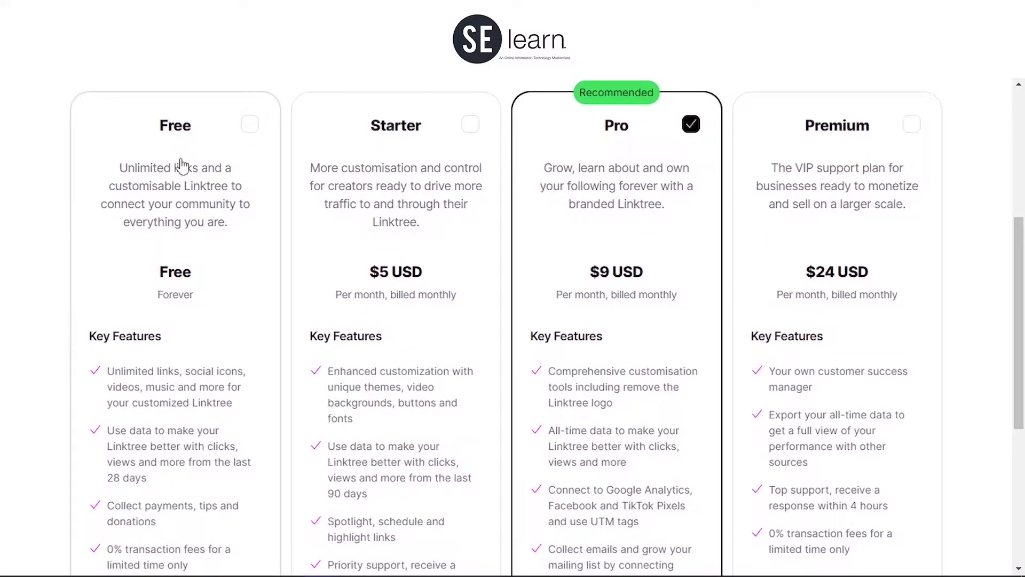
pyautogui.scroll(-5, 201, 347)
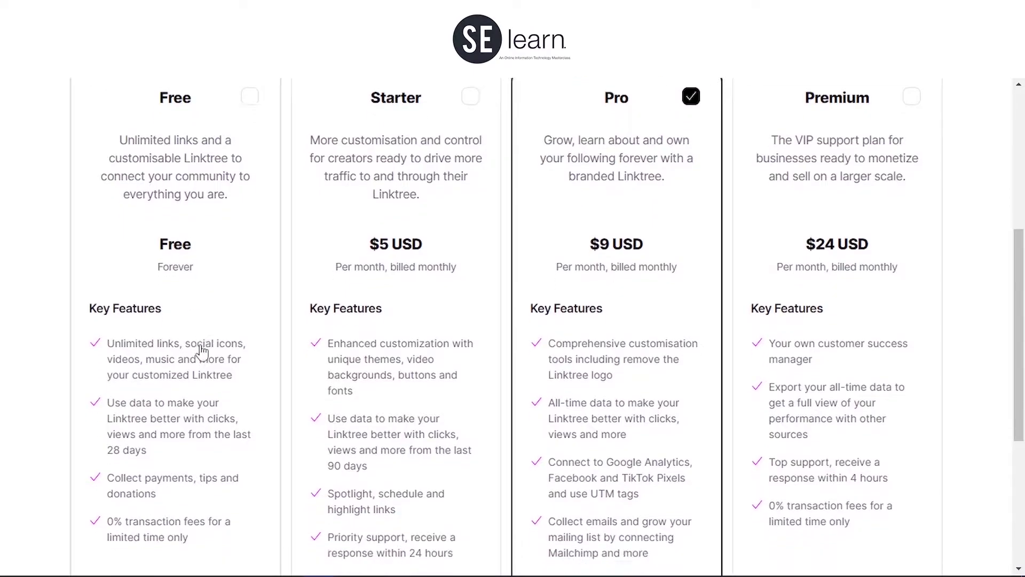
pyautogui.click(202, 254)
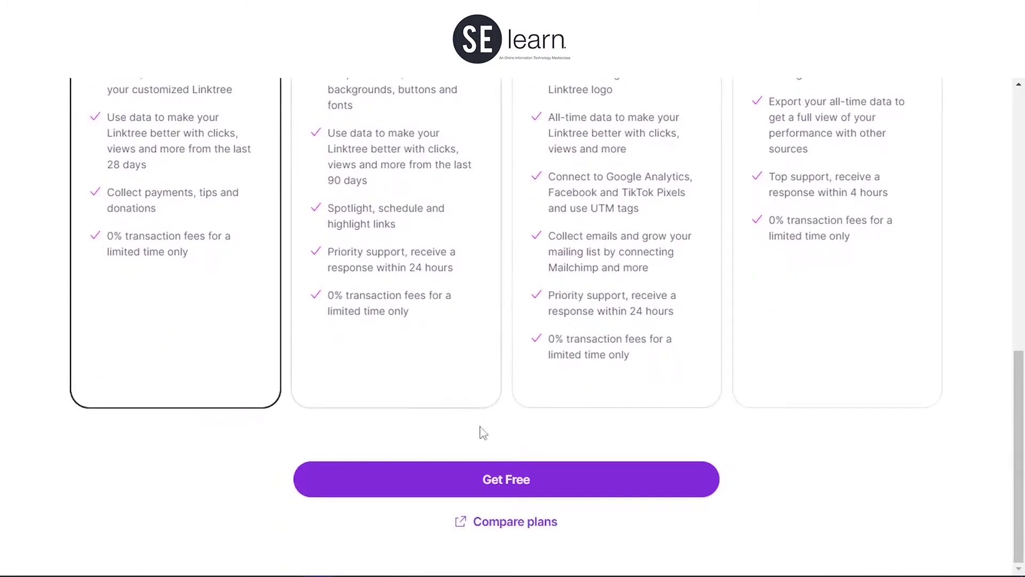
pyautogui.click(496, 474)
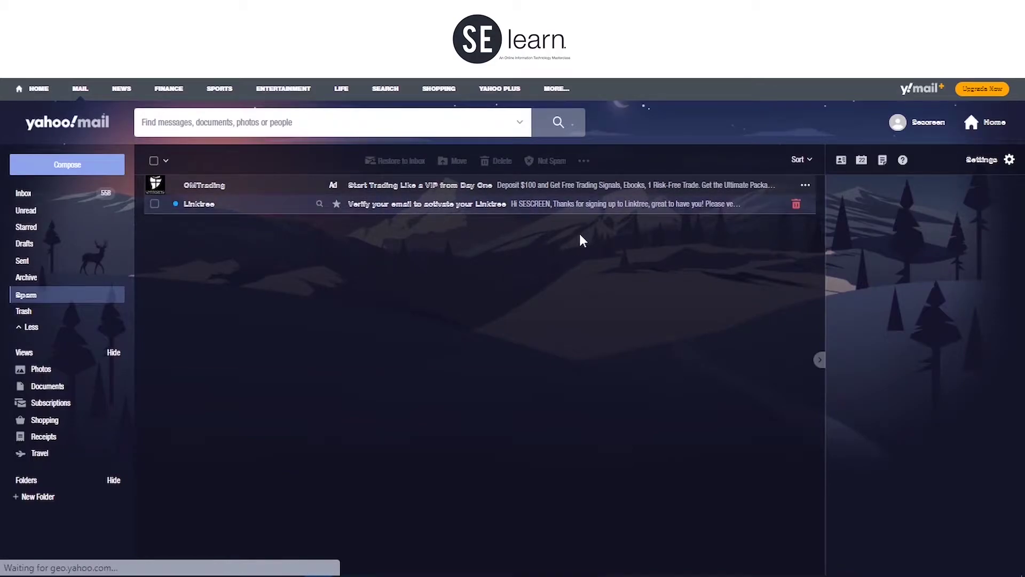
# Step: Open Linktree's 'Verify your email' message, verify the address, and sign back in
pyautogui.click(580, 204)
pyautogui.click(442, 441)
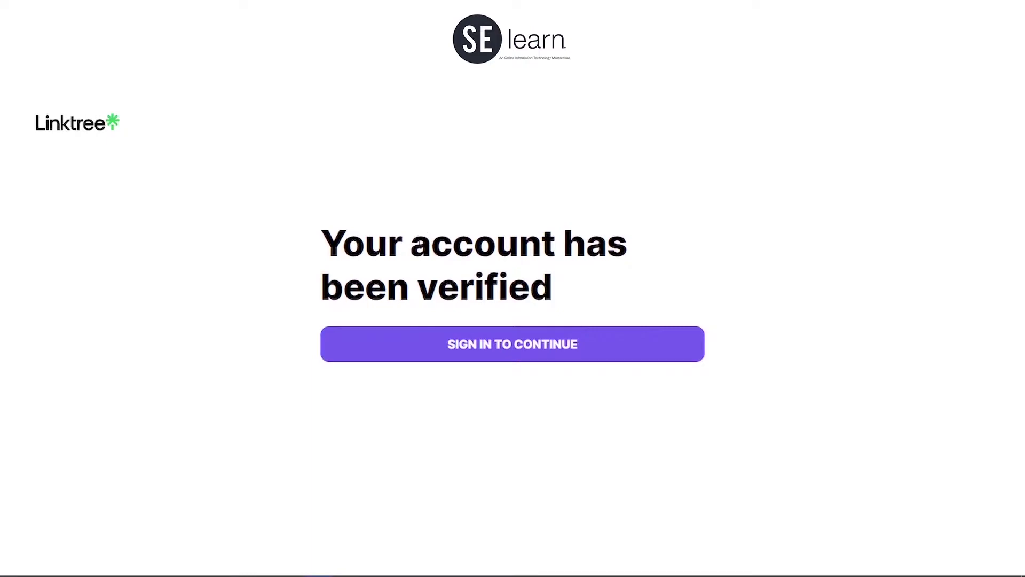
pyautogui.click(497, 348)
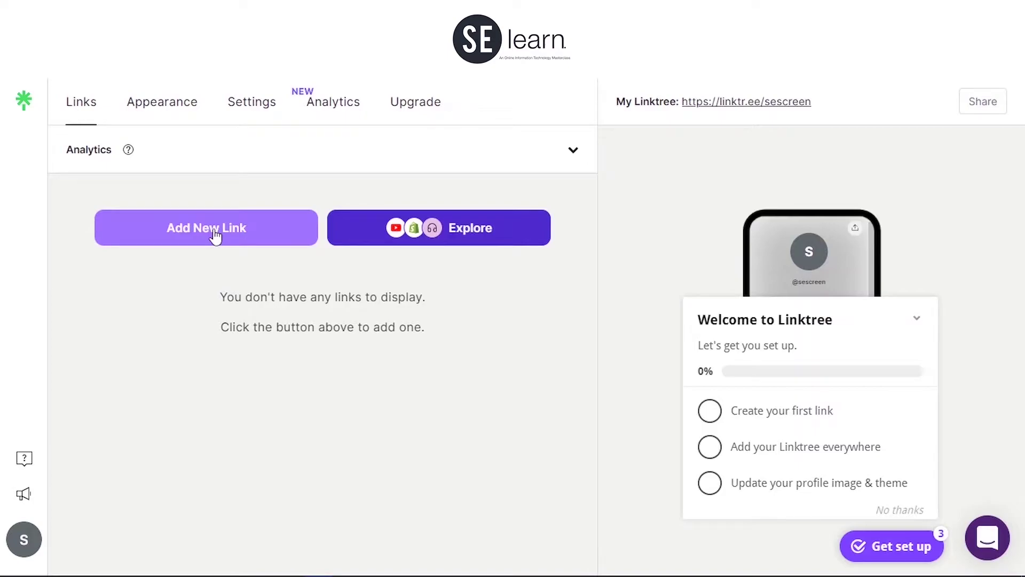
# Step: Add a new link titled 'SESCREEN Website'
pyautogui.click(217, 235)
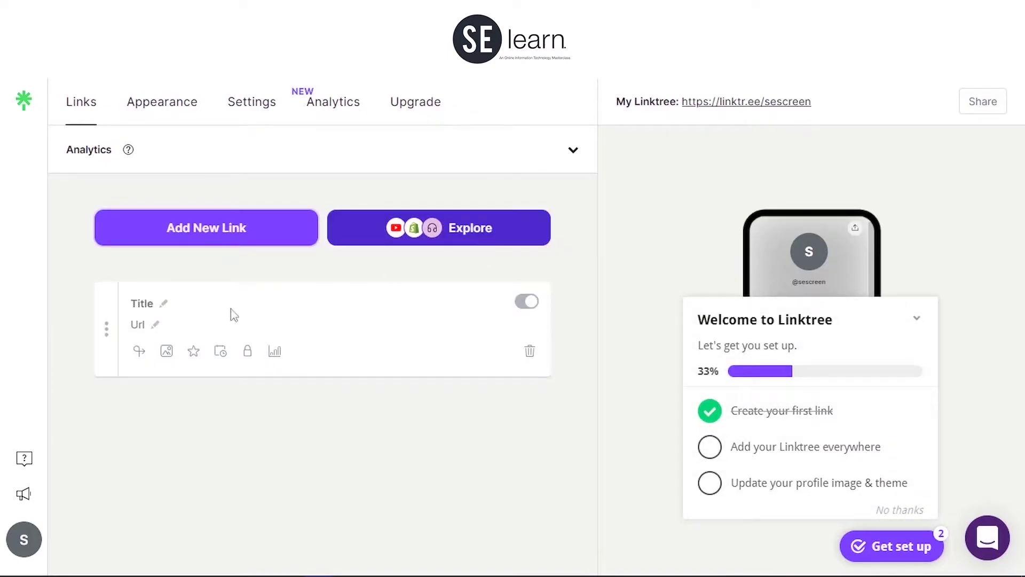
pyautogui.click(163, 305)
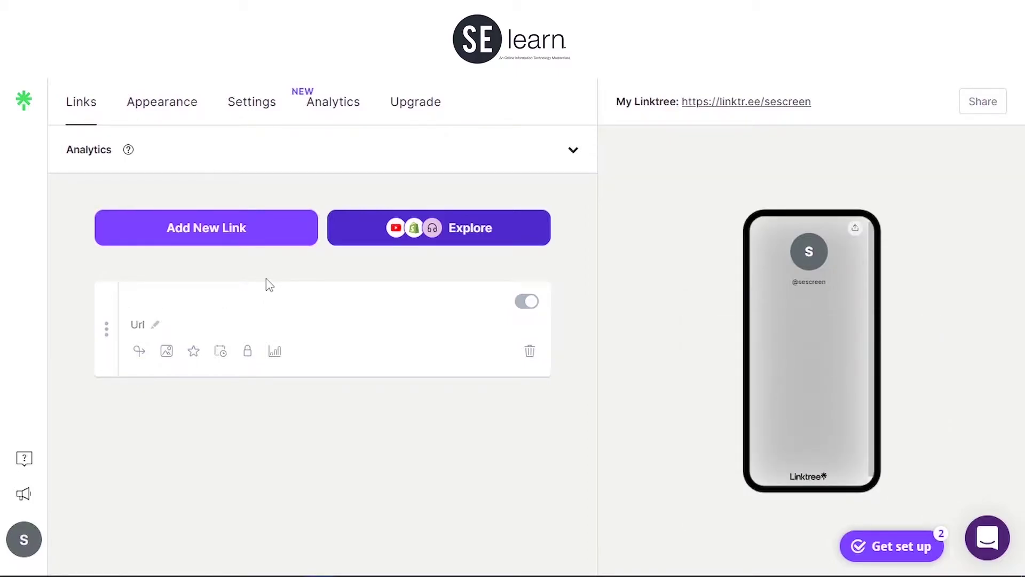
pyautogui.write('s')
pyautogui.write('ESCREE')
pyautogui.write('E')
pyautogui.press('BackSpace')
pyautogui.write('N Website')
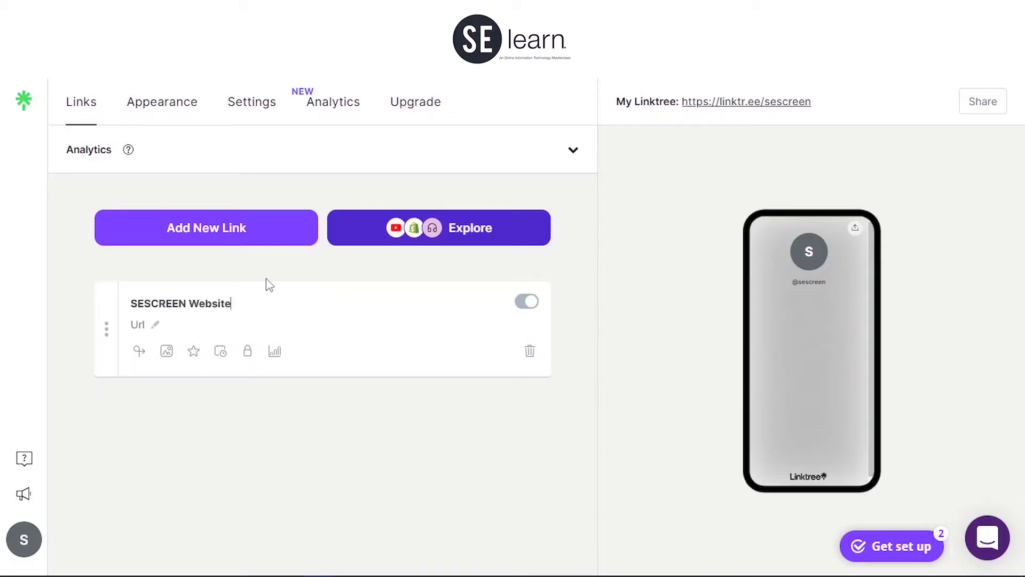
pyautogui.click(154, 326)
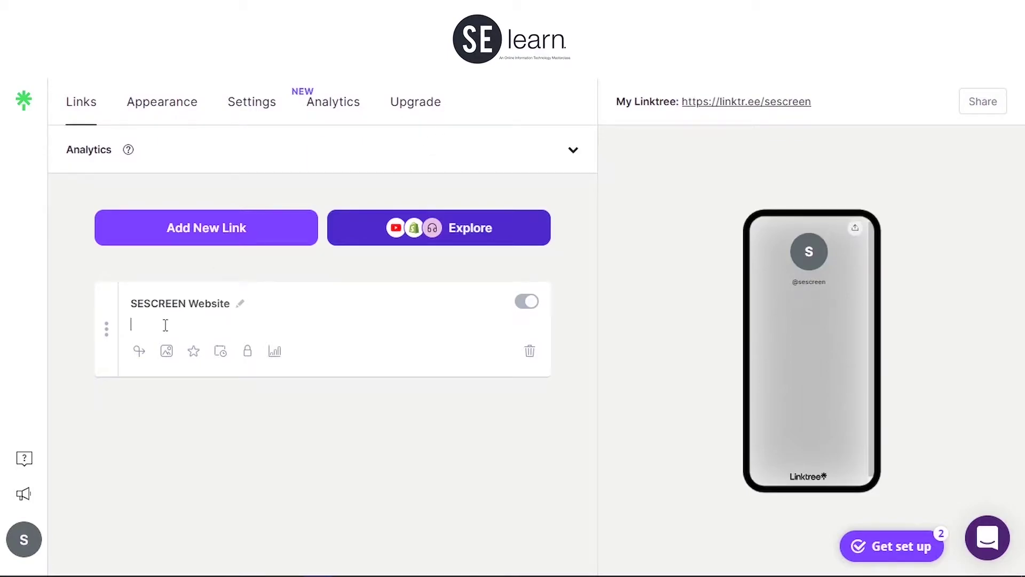
pyautogui.write('https://sescreen.com.ng/')
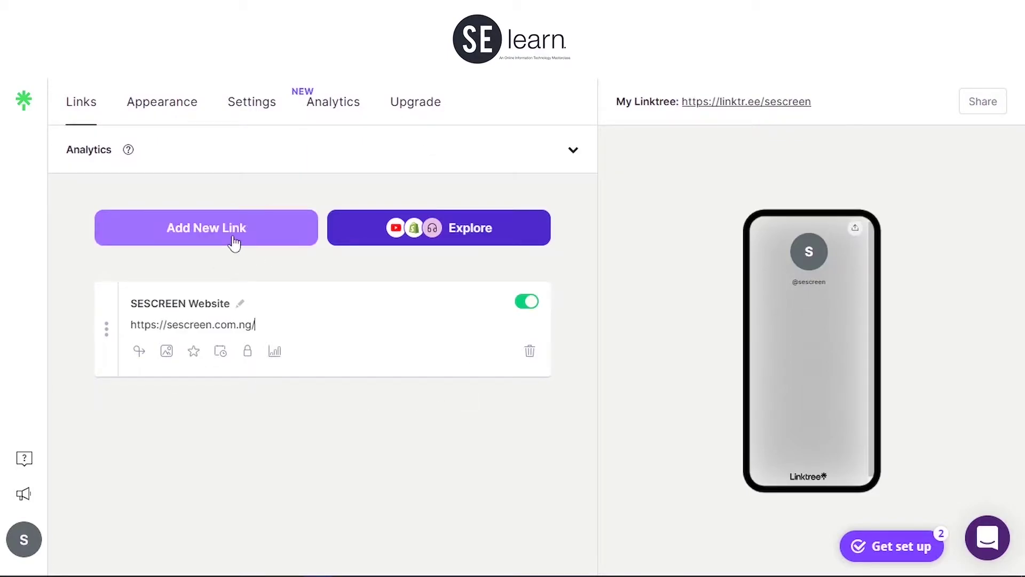
pyautogui.click(161, 422)
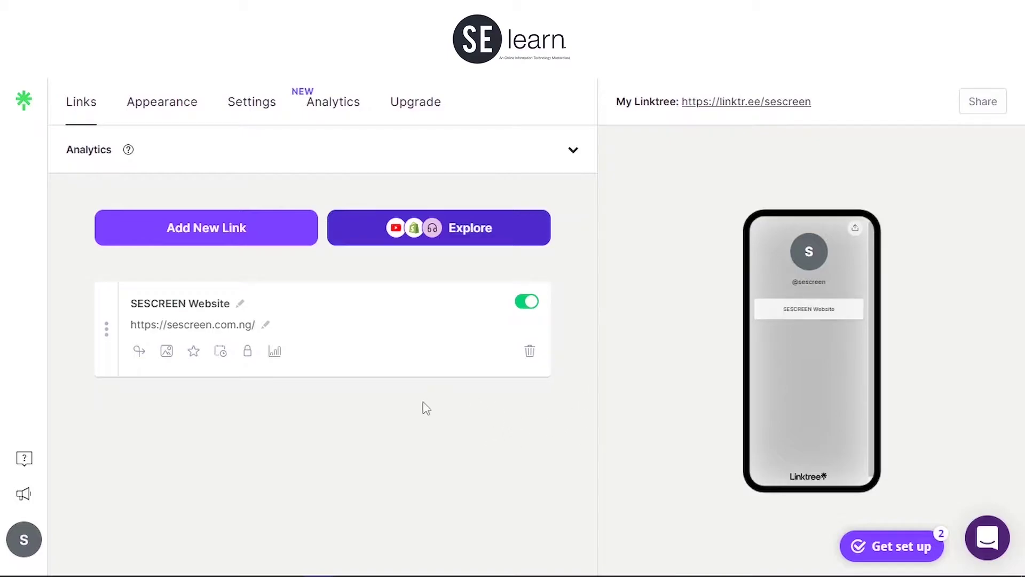
pyautogui.click(176, 238)
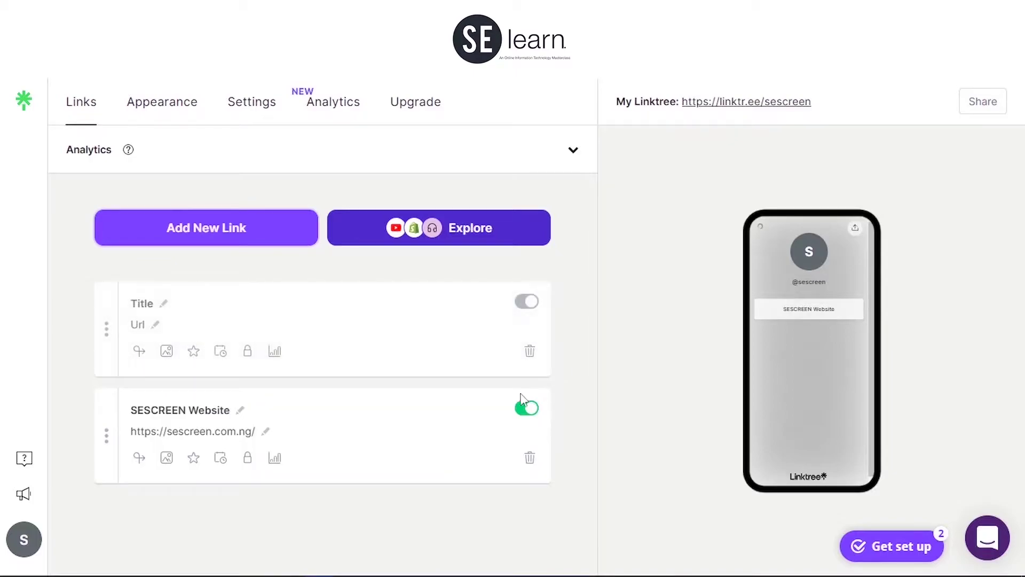
pyautogui.click(164, 303)
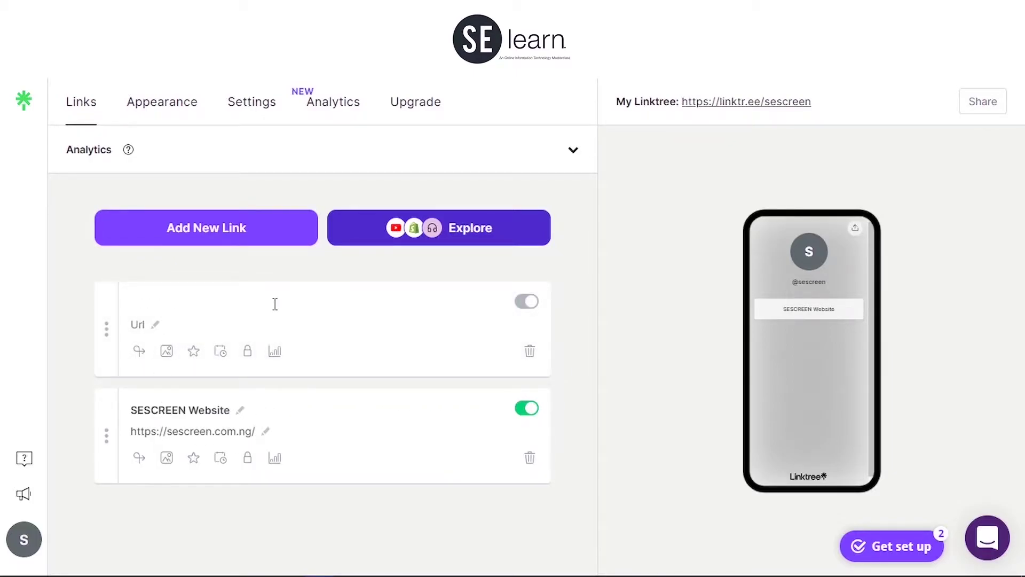
pyautogui.write('SESCREEN Instra')
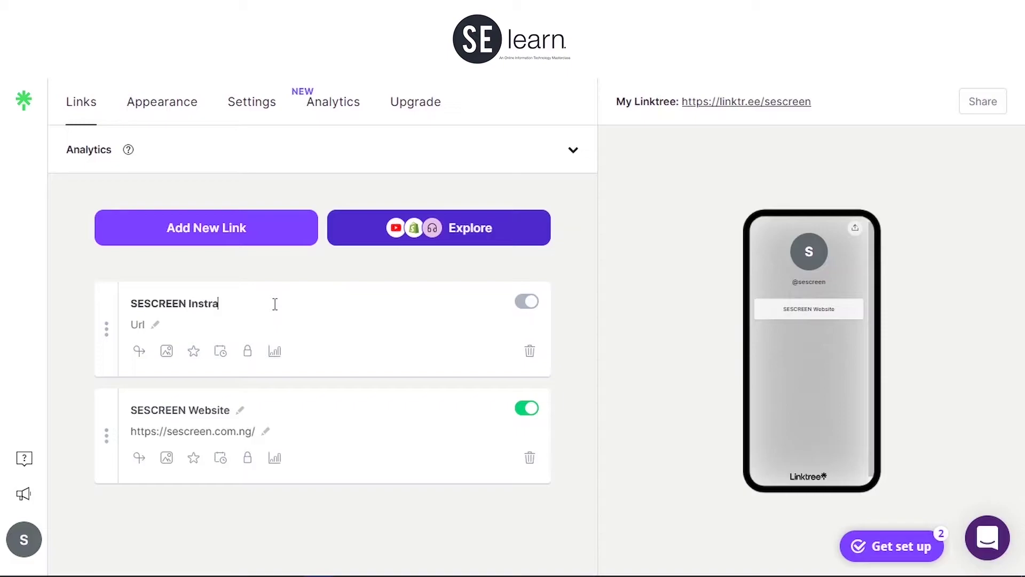
pyautogui.write('gram')
pyautogui.click(154, 325)
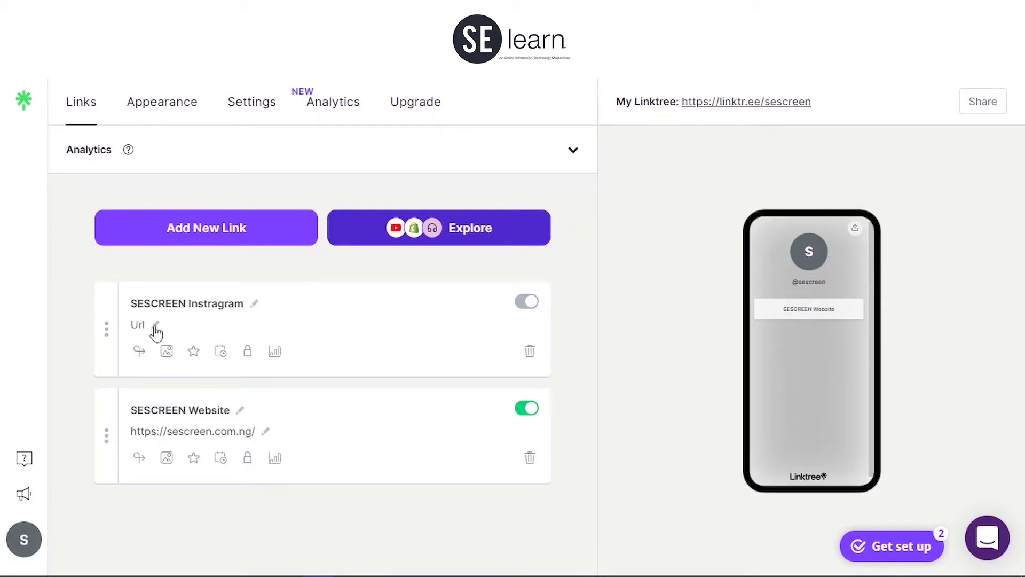
pyautogui.click(166, 319)
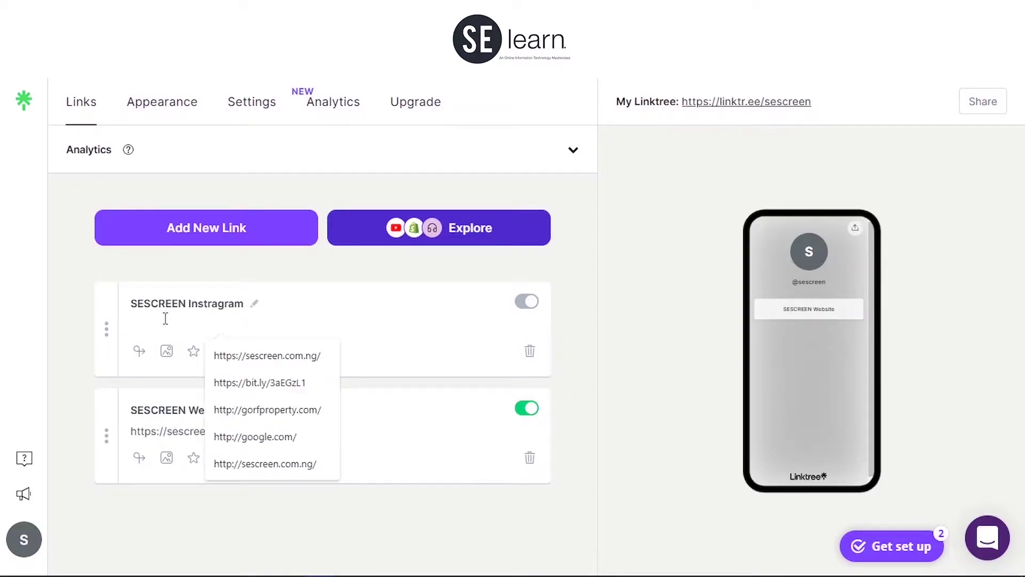
pyautogui.write('https://instagram.com/sesc.imagery')
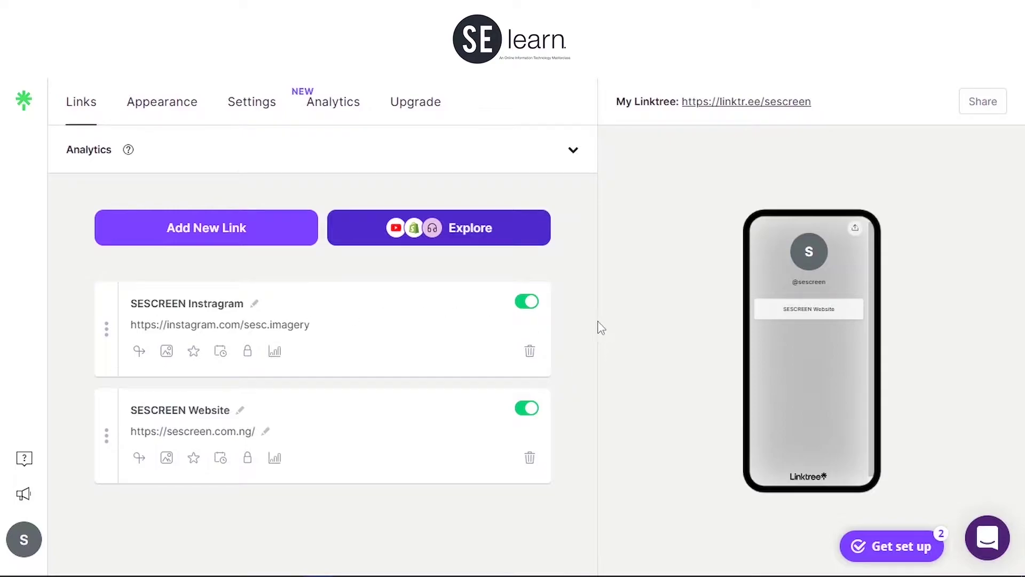
pyautogui.click(242, 243)
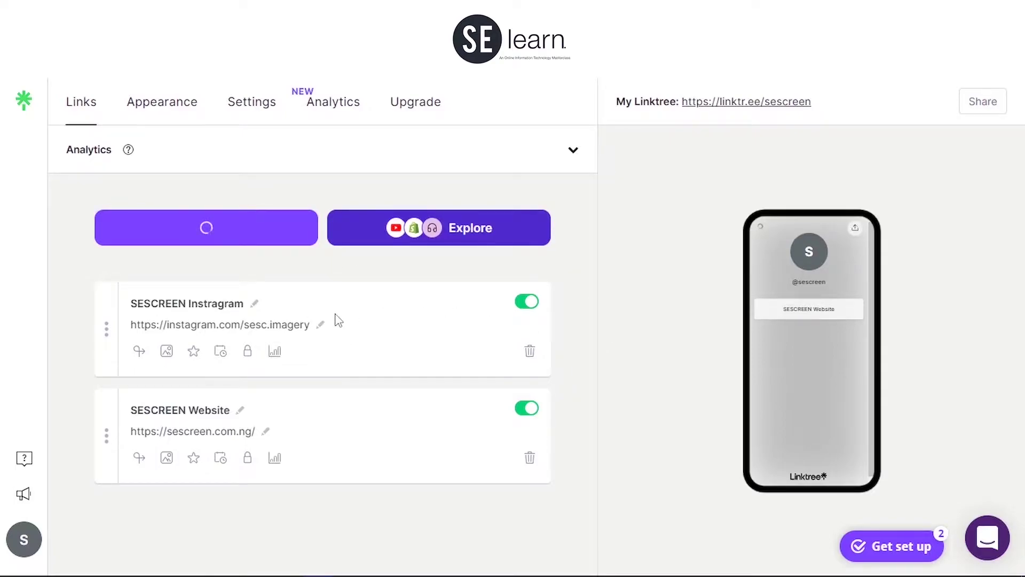
# Step: Title the third link 'SELearn Youtube' and start entering its YouTube channel URL
pyautogui.click(148, 308)
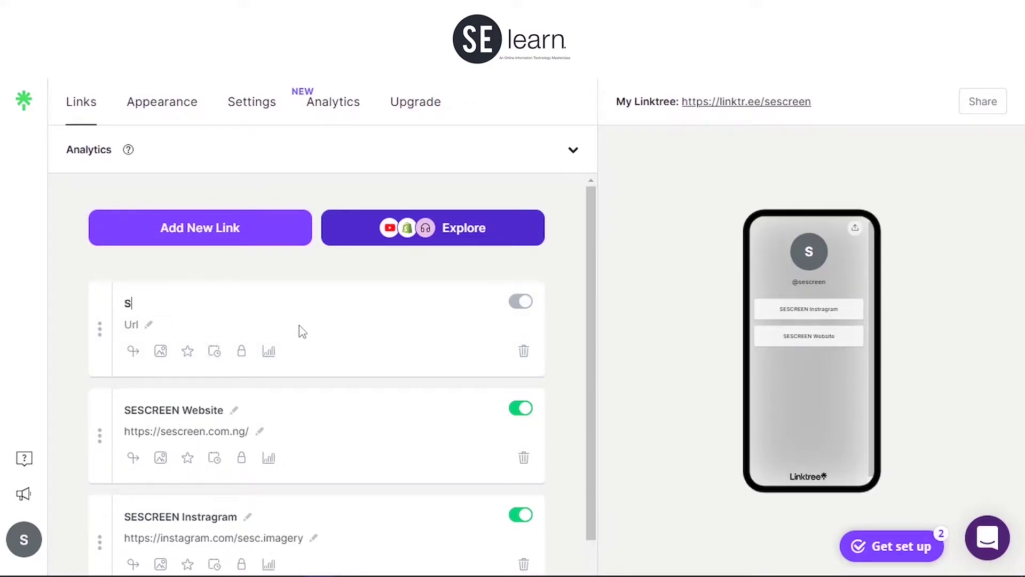
pyautogui.write('SELE')
pyautogui.press('BackSpace')
pyautogui.write('ar')
pyautogui.press('BackSpace')
pyautogui.press('BackSpace')
pyautogui.write('earn Yo')
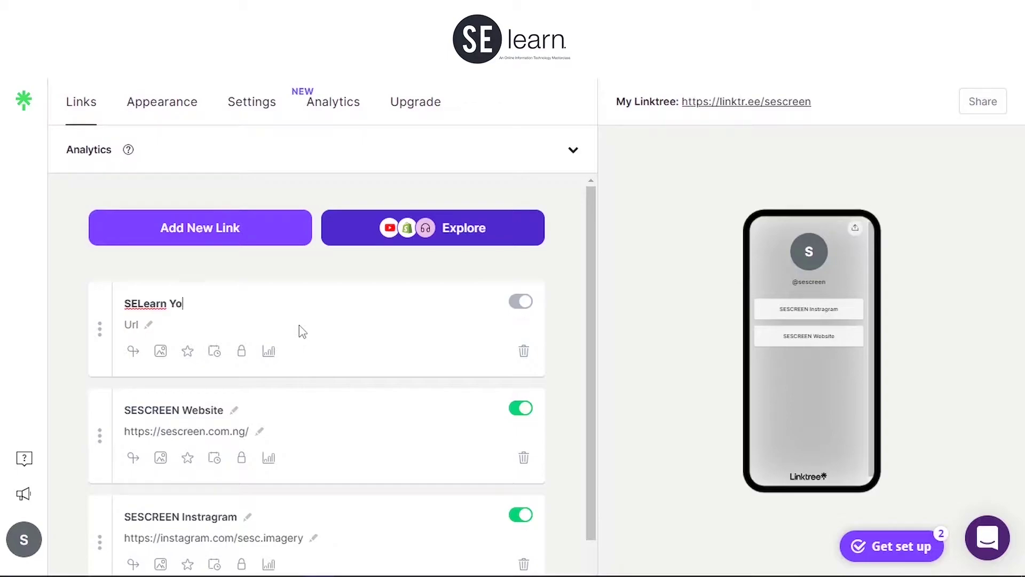
pyautogui.write('utube')
pyautogui.press('Return')
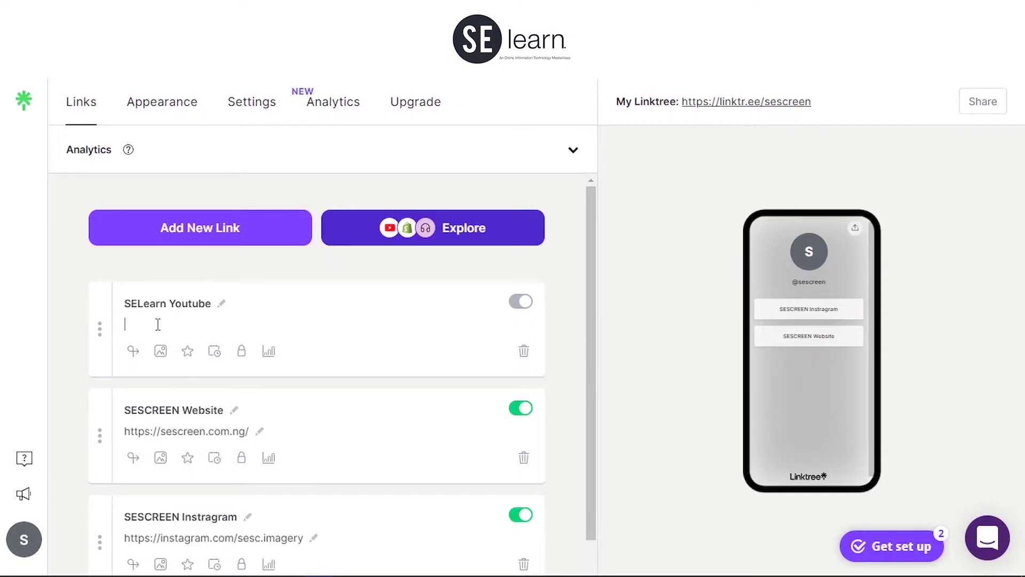
pyautogui.click(155, 330)
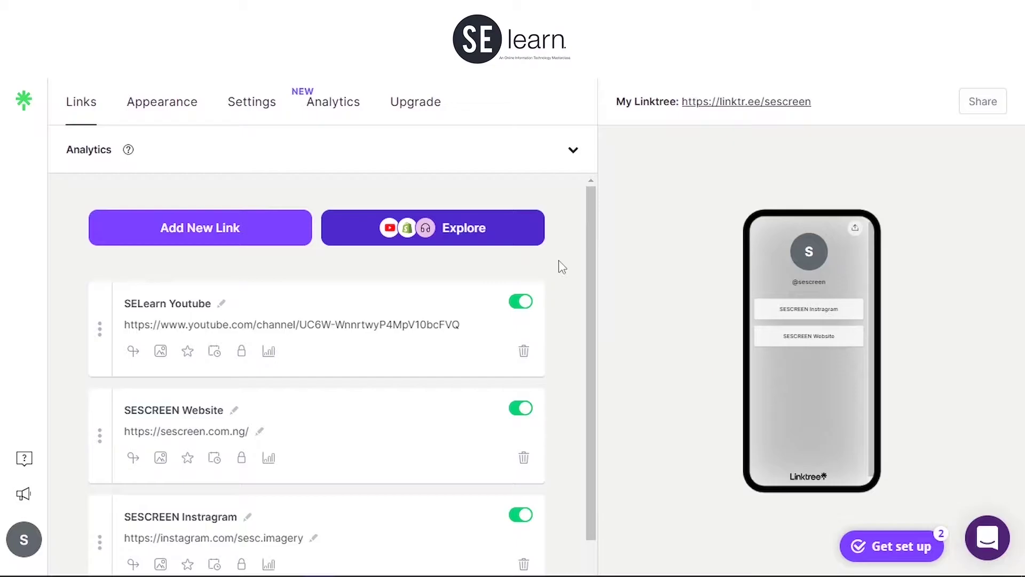
pyautogui.scroll(-2, 567, 266)
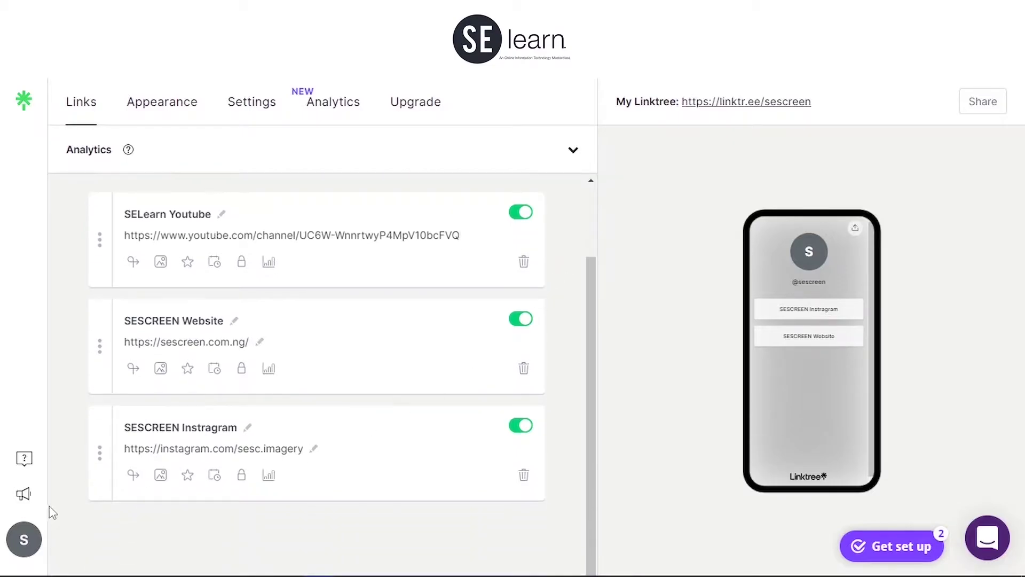
pyautogui.click(32, 537)
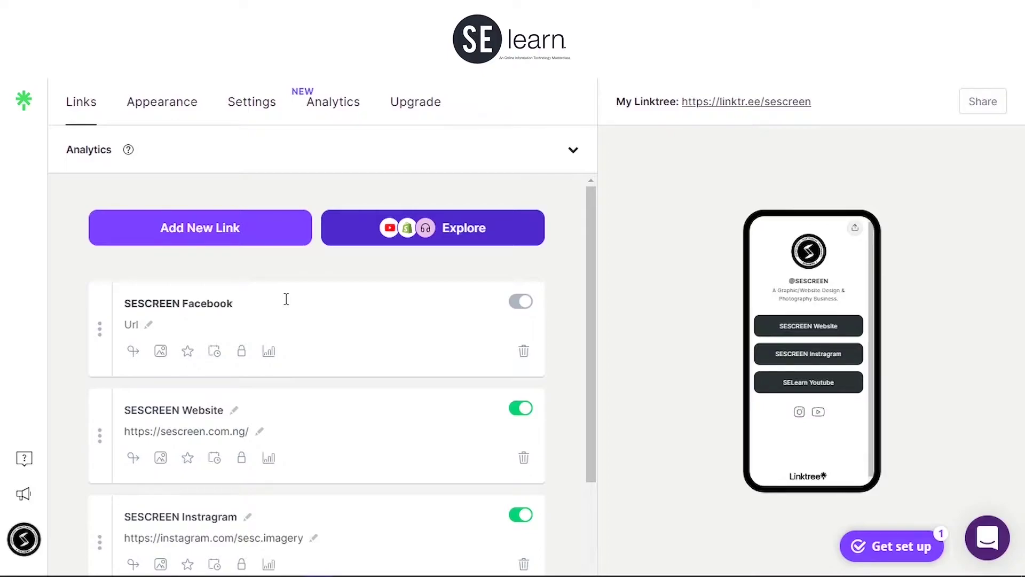
pyautogui.press('Return')
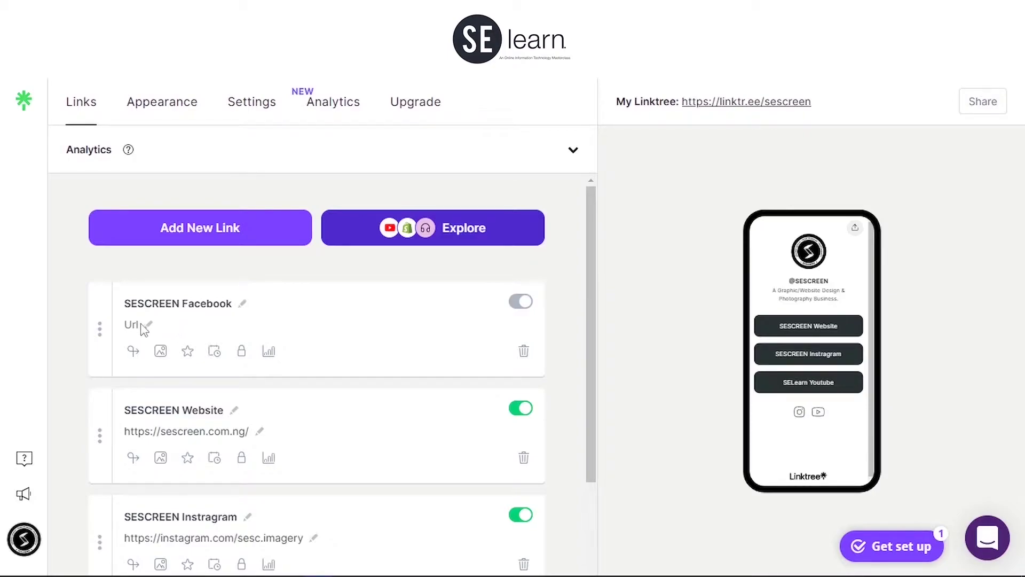
pyautogui.click(151, 327)
pyautogui.click(177, 324)
pyautogui.click(149, 327)
pyautogui.write('https://facebook.com/sesc.imagery')
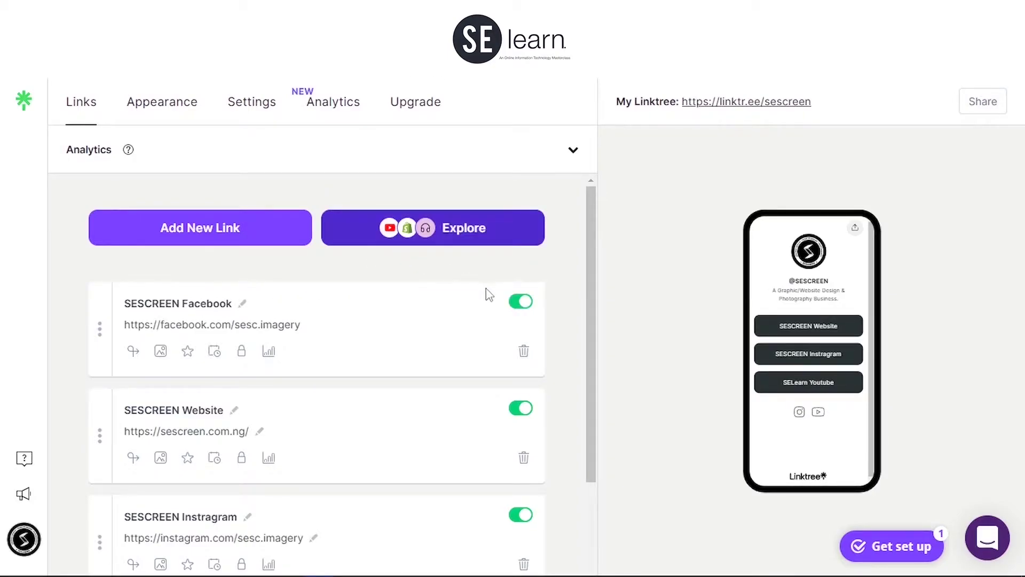
pyautogui.click(615, 293)
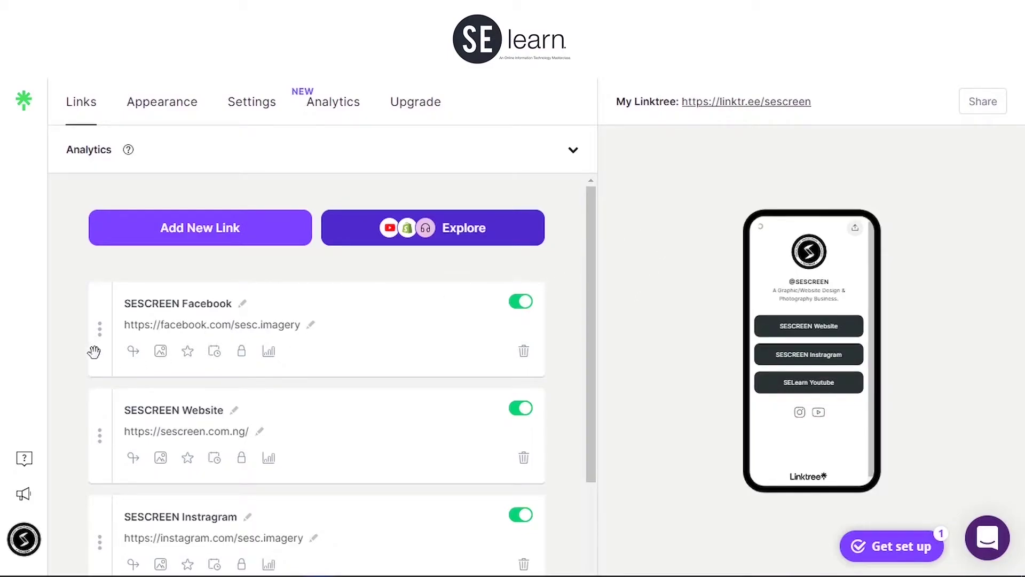
# Step: Drag the SESCREEN Facebook card below the Website card and close the YouTube video options
pyautogui.moveTo(95, 315); pyautogui.dragTo(118, 416)
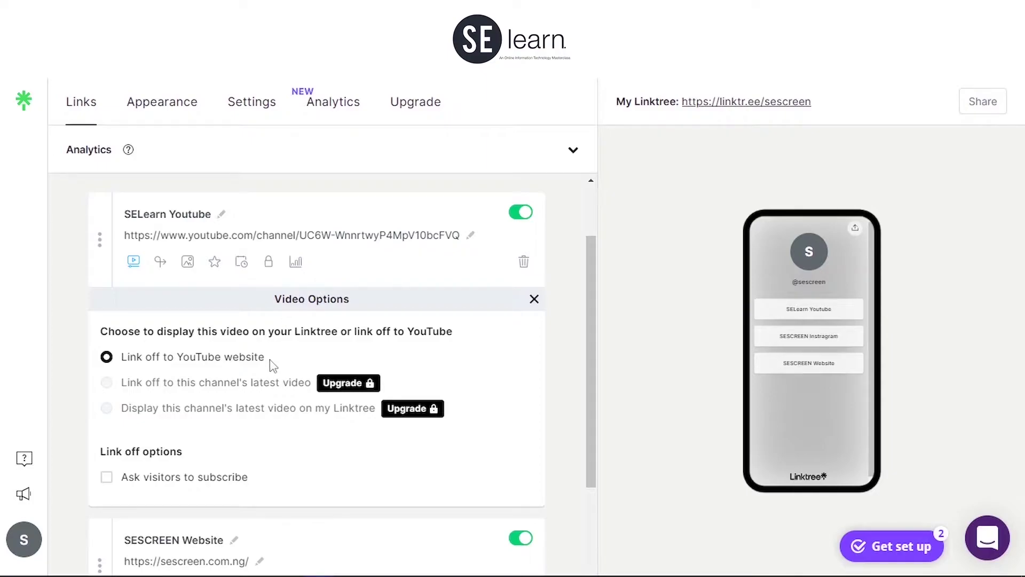
pyautogui.click(535, 299)
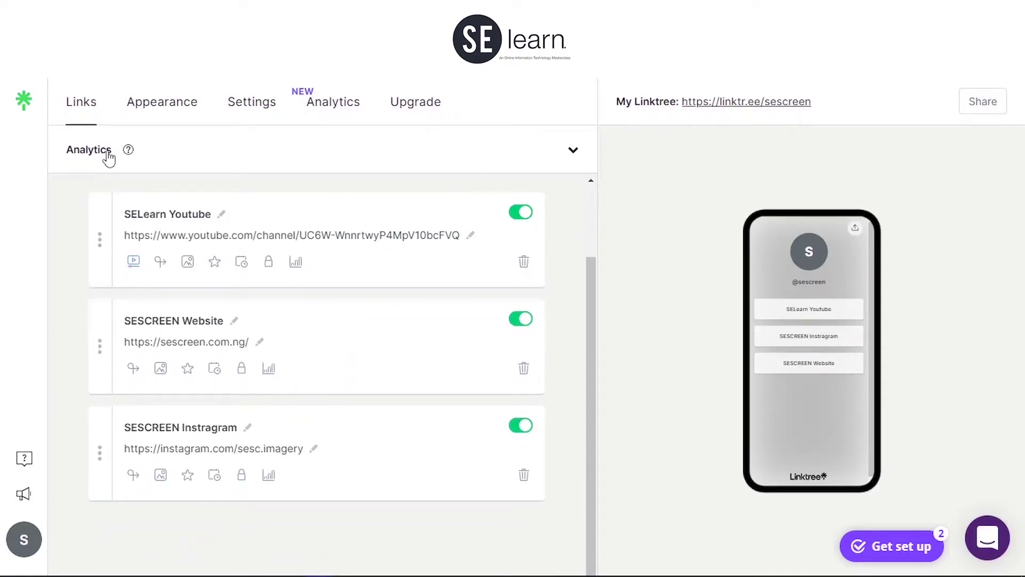
# Step: On the Appearance page, replace the profile picture with the uncropped circular SESCREEN S logo
pyautogui.click(172, 106)
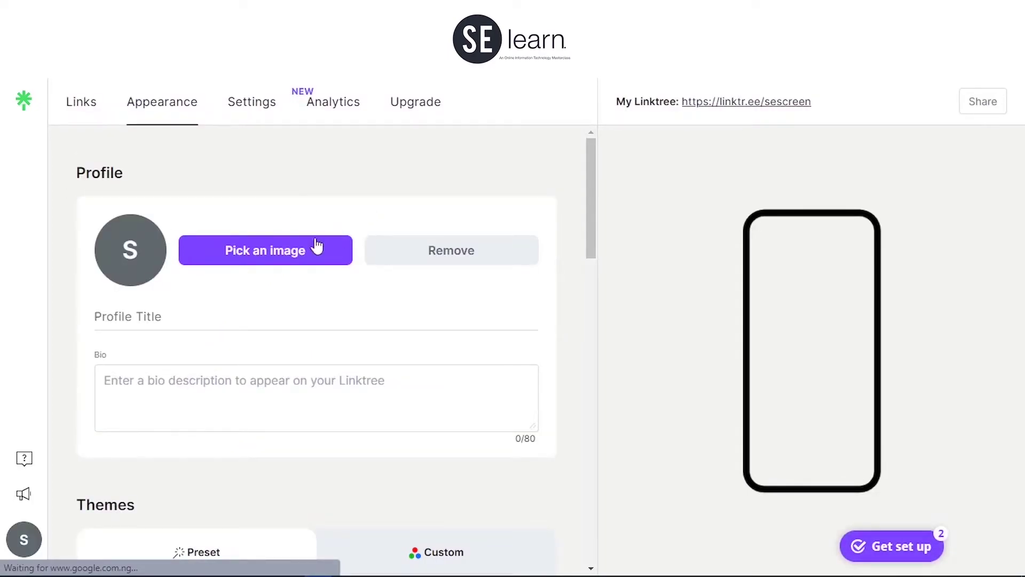
pyautogui.click(257, 254)
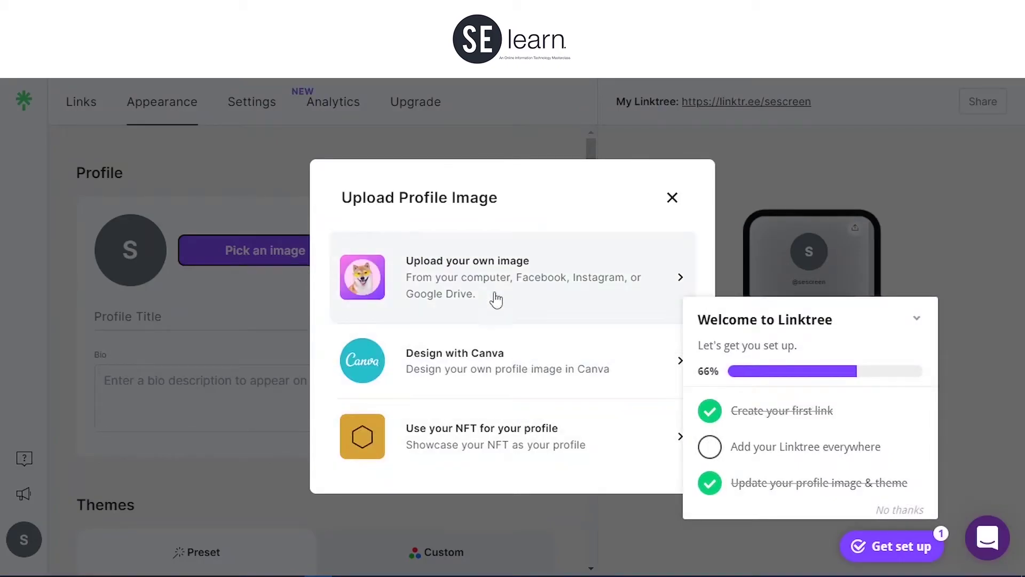
pyautogui.press('Escape')
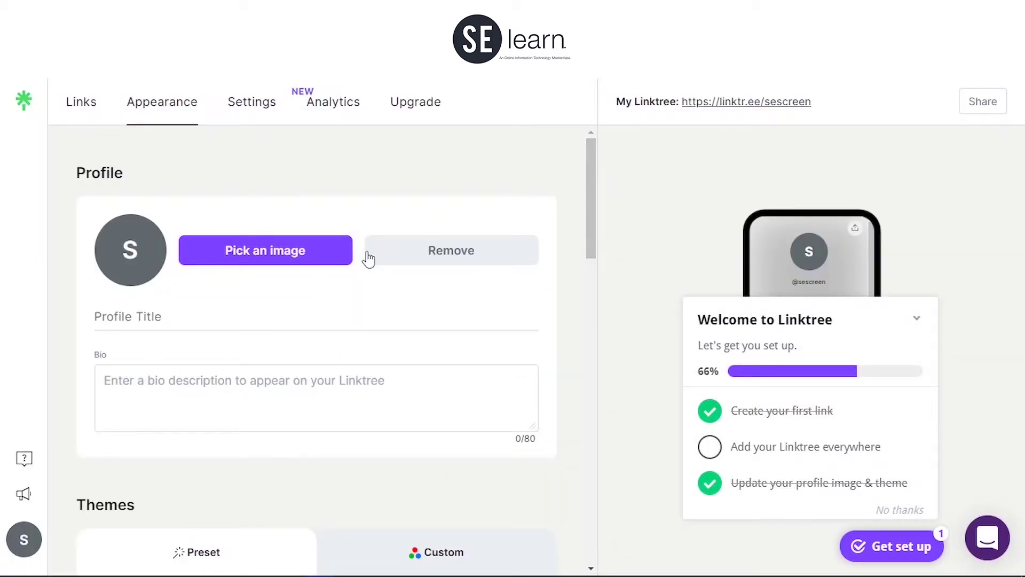
pyautogui.click(389, 260)
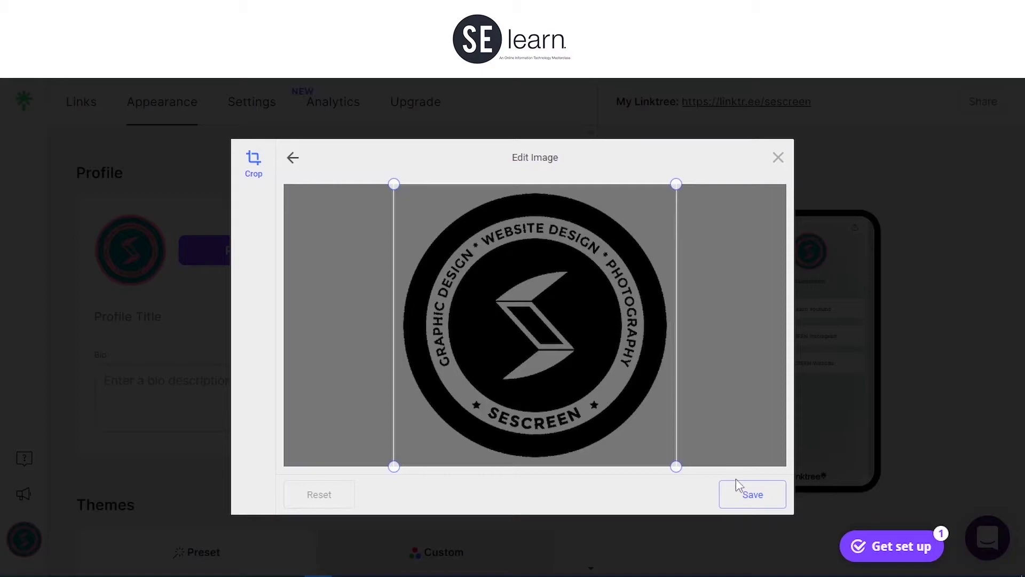
pyautogui.click(745, 497)
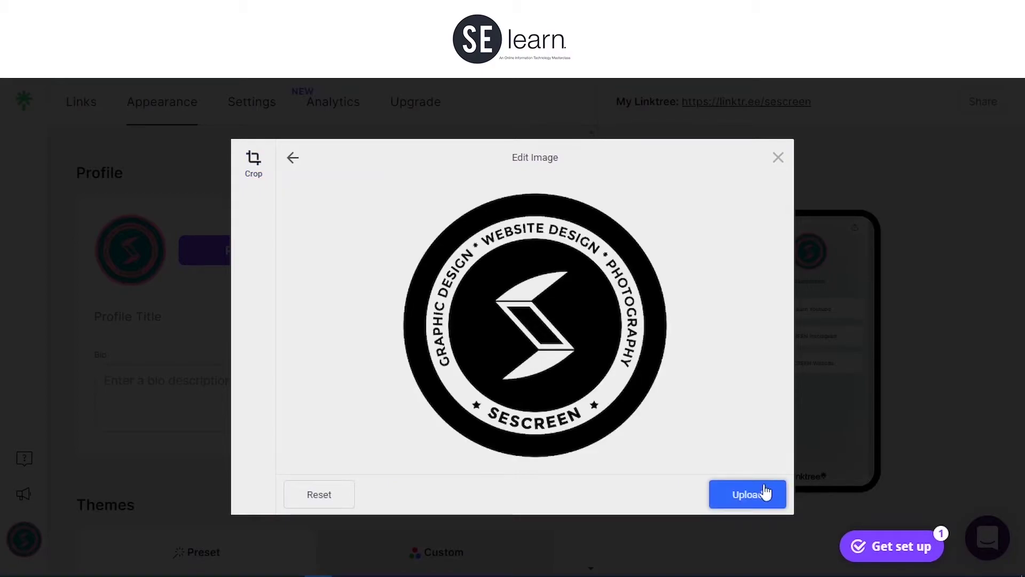
pyautogui.click(767, 491)
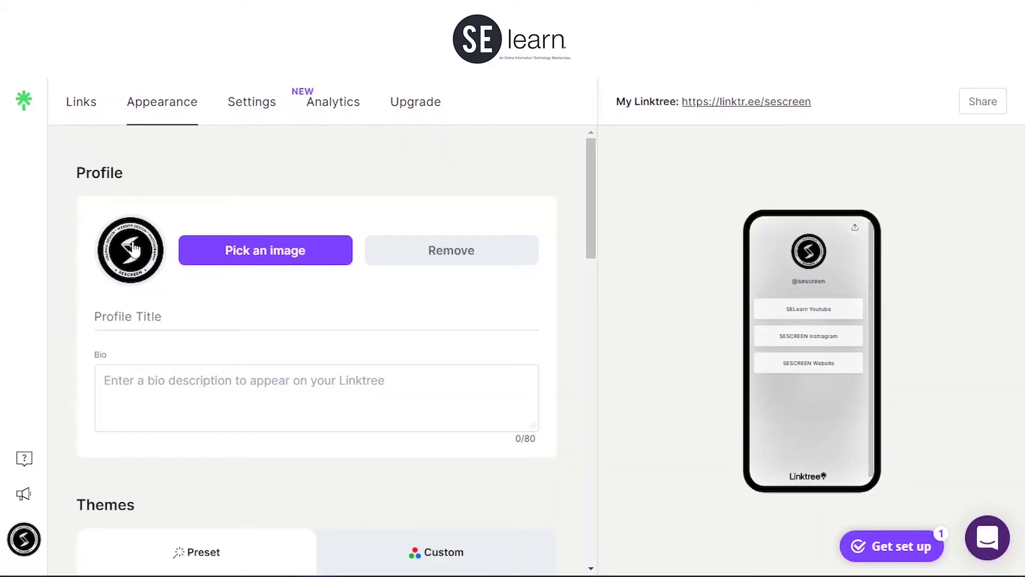
pyautogui.click(278, 378)
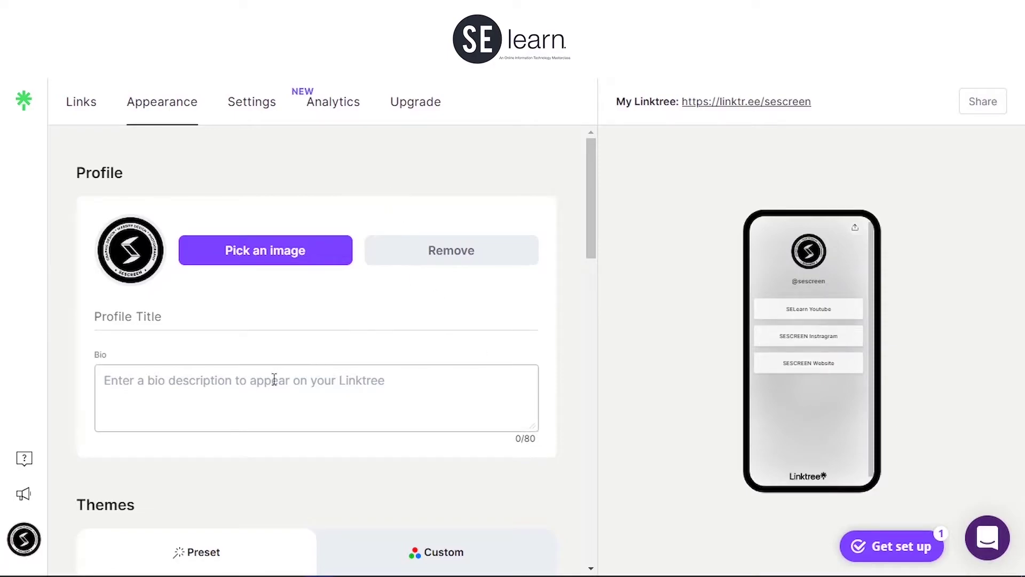
pyautogui.click(247, 318)
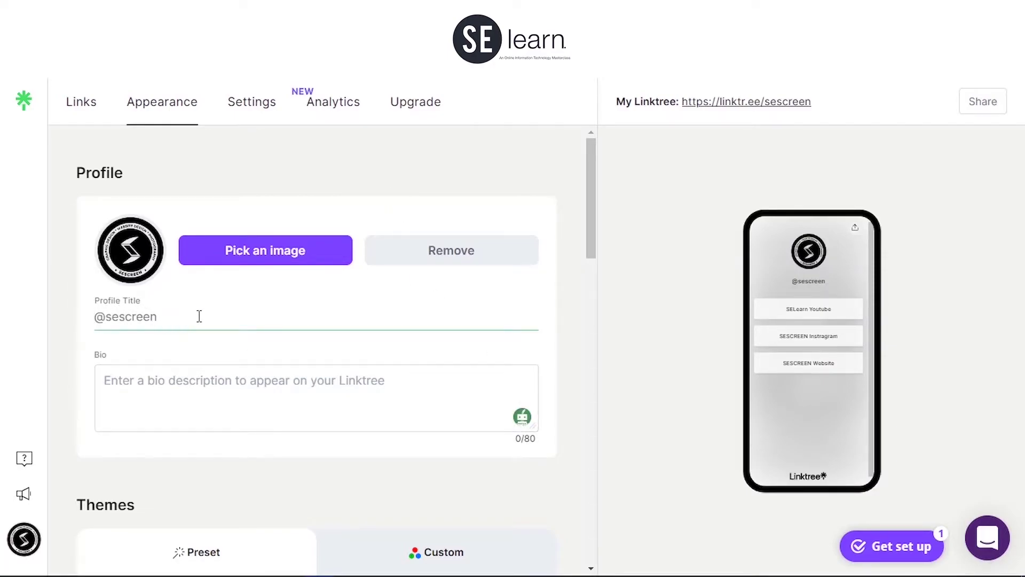
pyautogui.write('@SESCREEN')
pyautogui.click(125, 379)
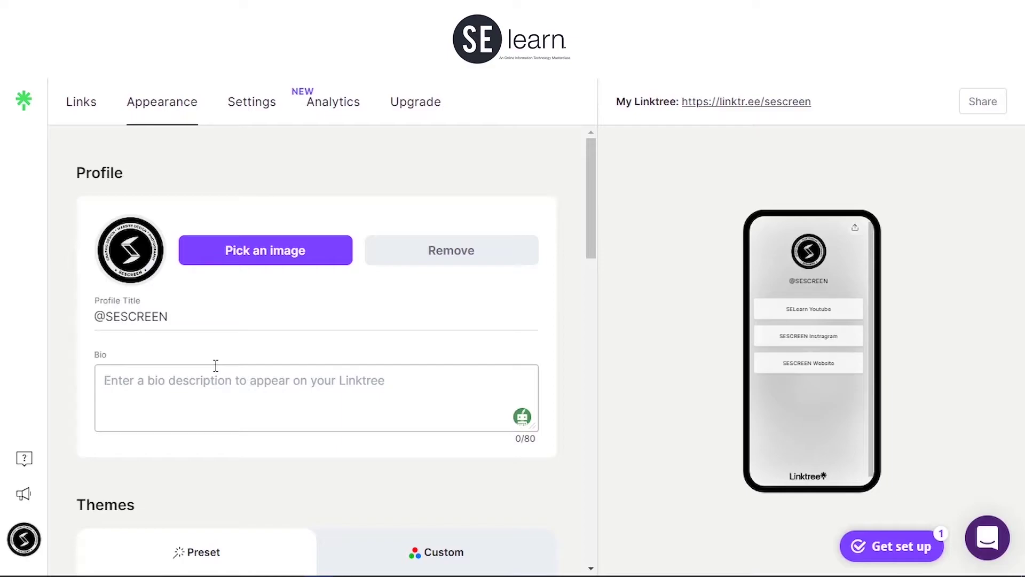
pyautogui.write('A Graphic/Website Design & Photography Bus')
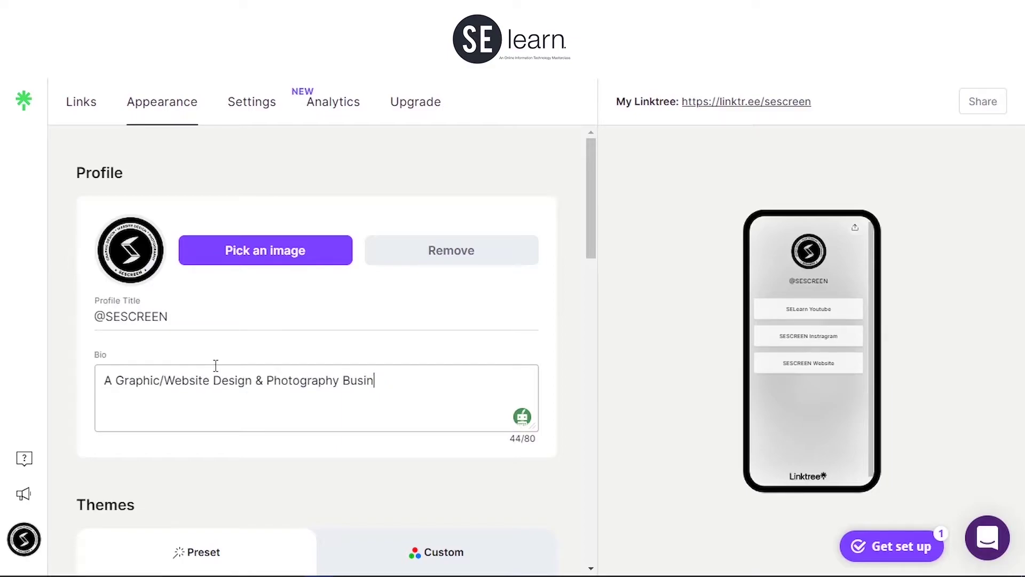
pyautogui.write('iness.')
# Step: Preview the Lake Black and Hydrangea preset themes and glance at the custom background options
pyautogui.scroll(-1, 308, 426)
pyautogui.scroll(-4, 309, 426)
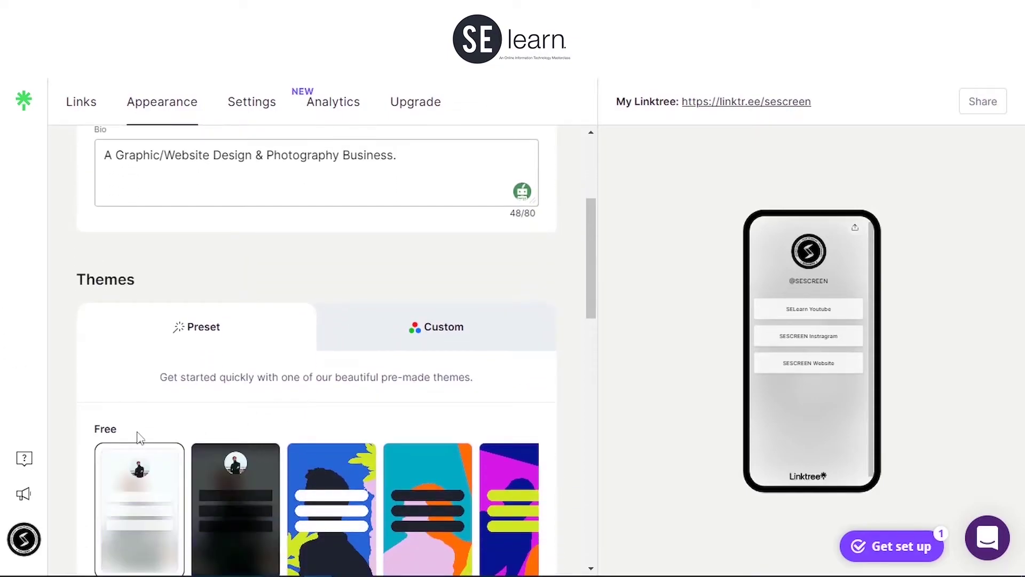
pyautogui.scroll(-2, 292, 408)
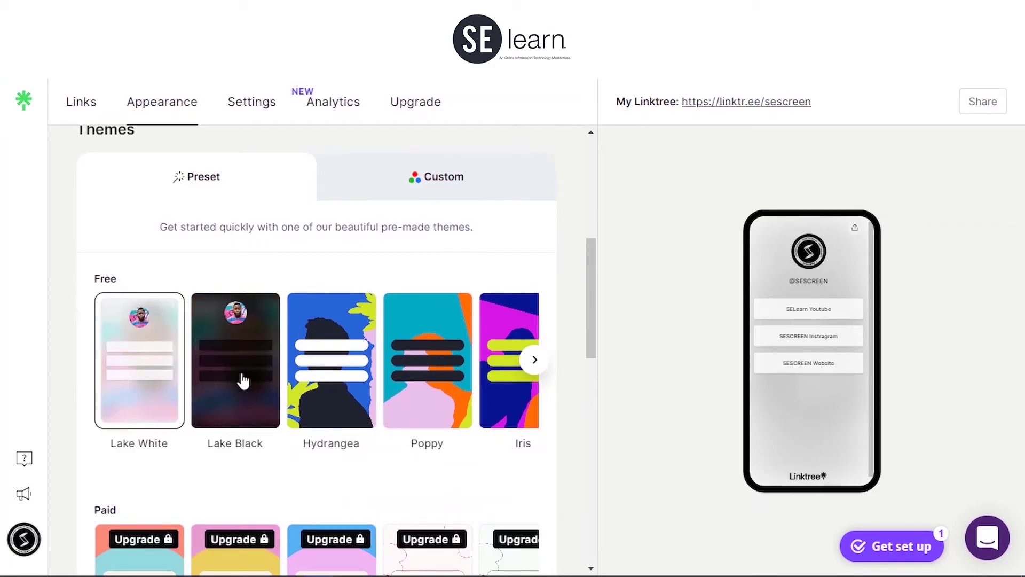
pyautogui.click(231, 348)
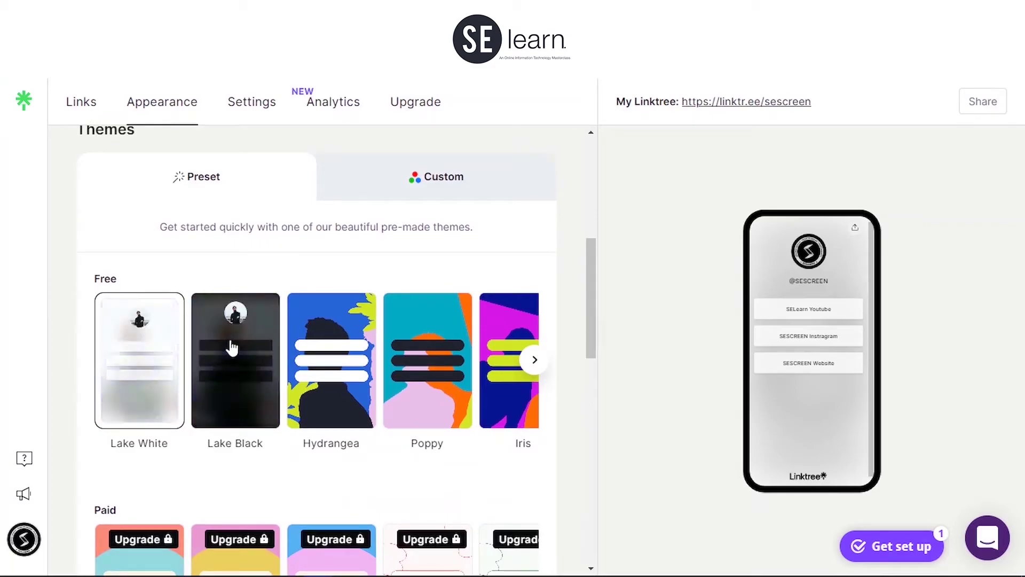
pyautogui.click(415, 183)
pyautogui.click(298, 196)
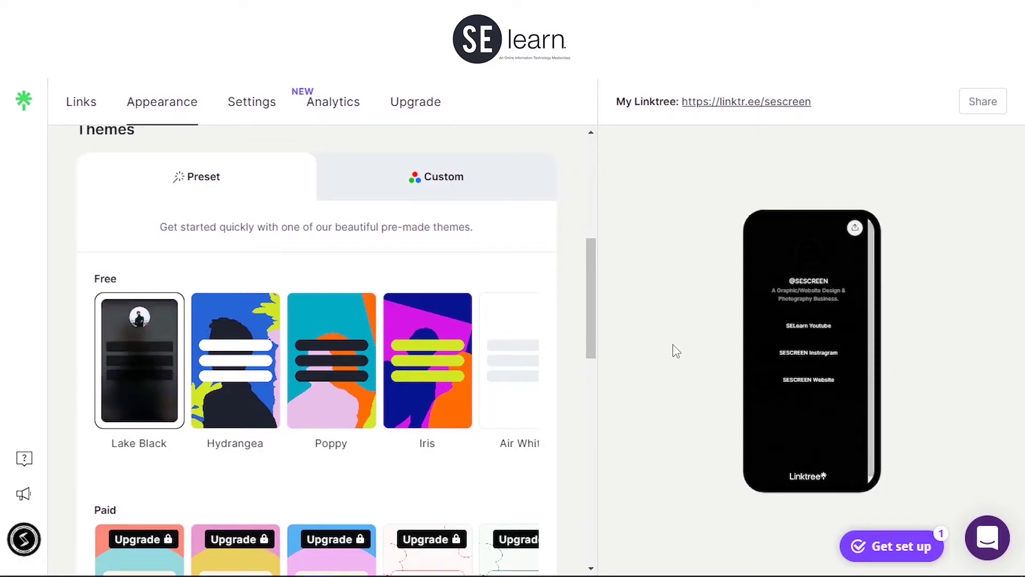
pyautogui.click(269, 321)
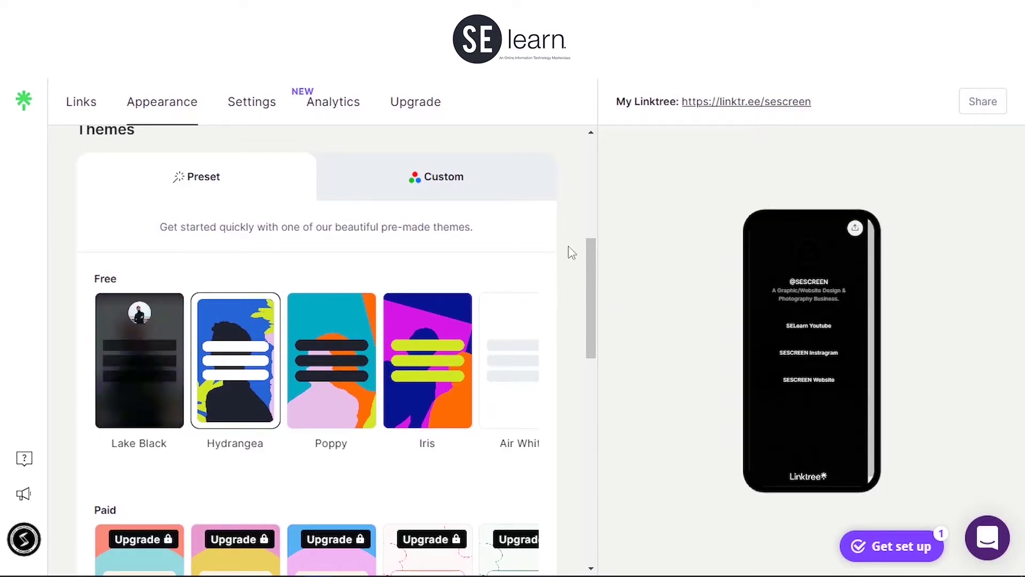
pyautogui.moveTo(588, 263); pyautogui.dragTo(597, 272)
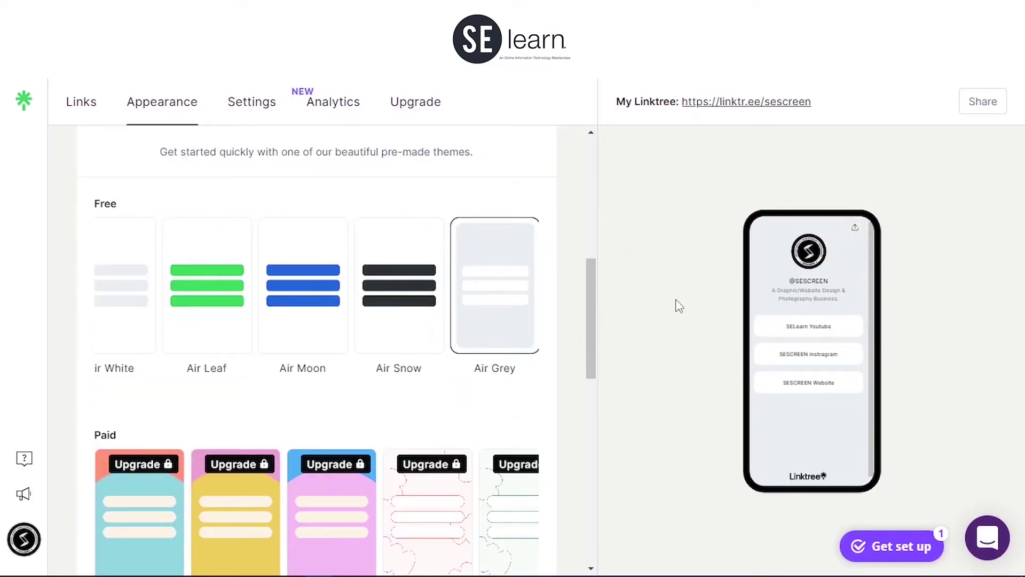
# Step: Try Air White, then apply the free Air Snow theme for dark buttons on white
pyautogui.click(136, 262)
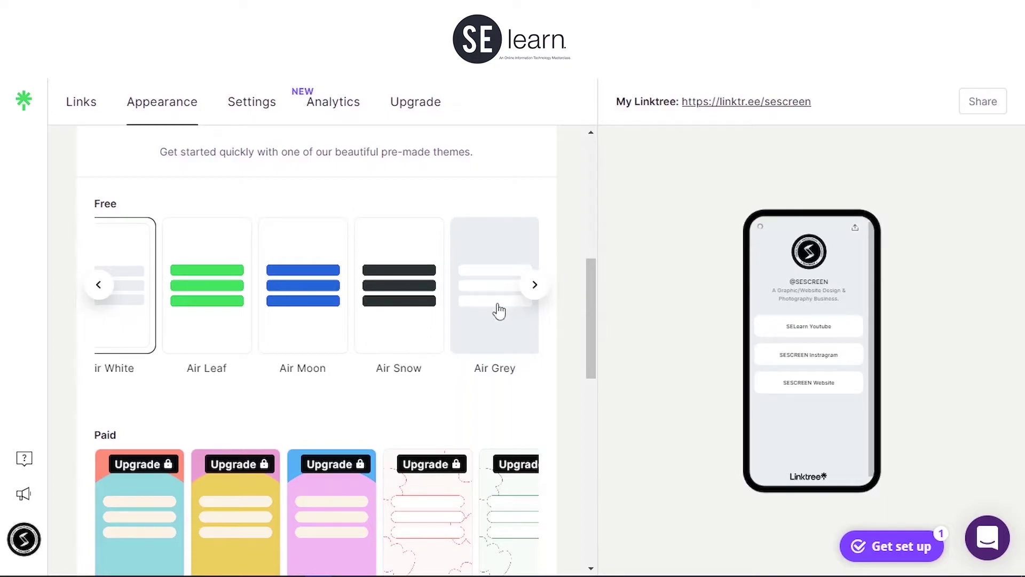
pyautogui.click(415, 258)
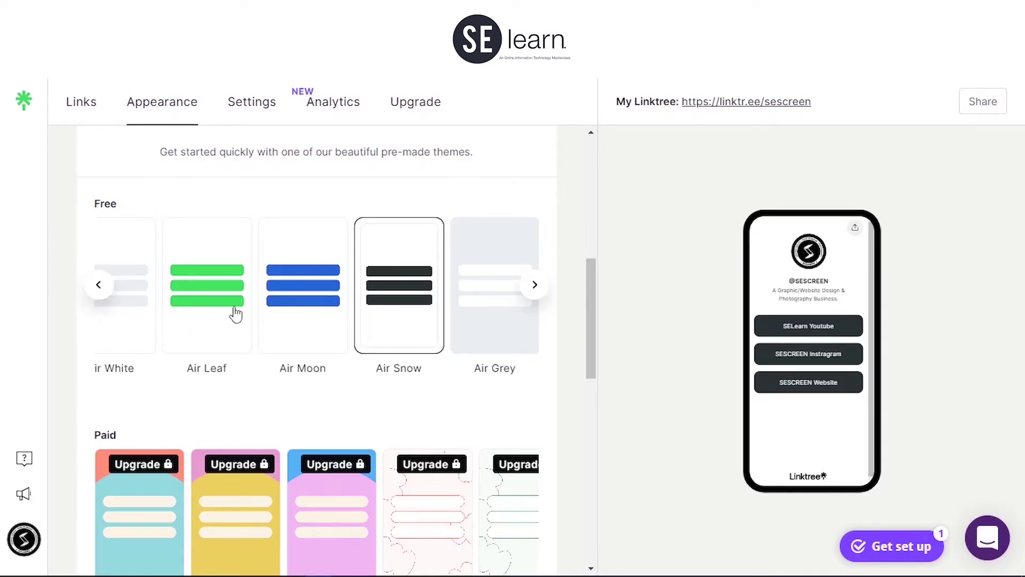
pyautogui.scroll(-1, 489, 363)
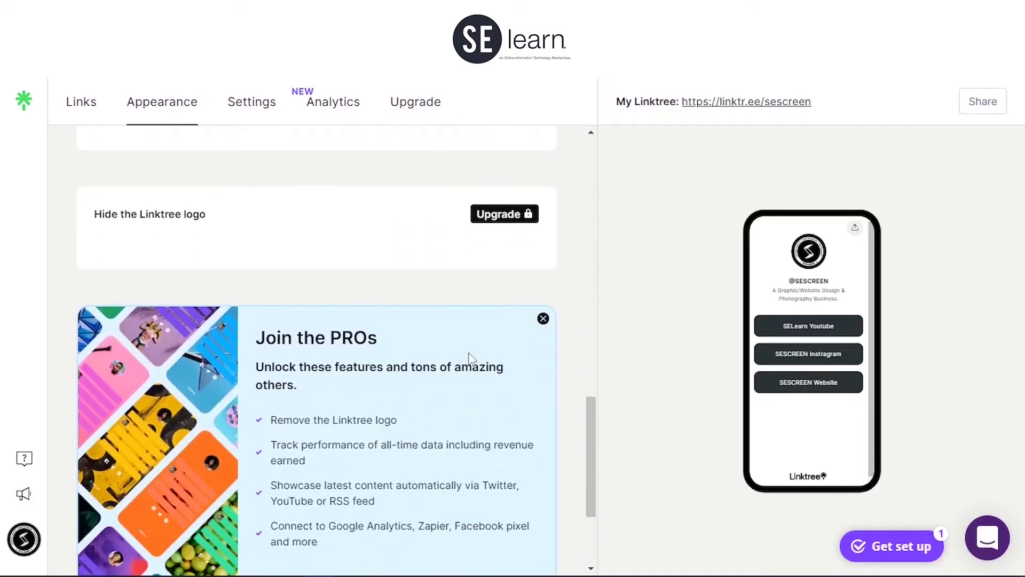
pyautogui.scroll(-3, 452, 339)
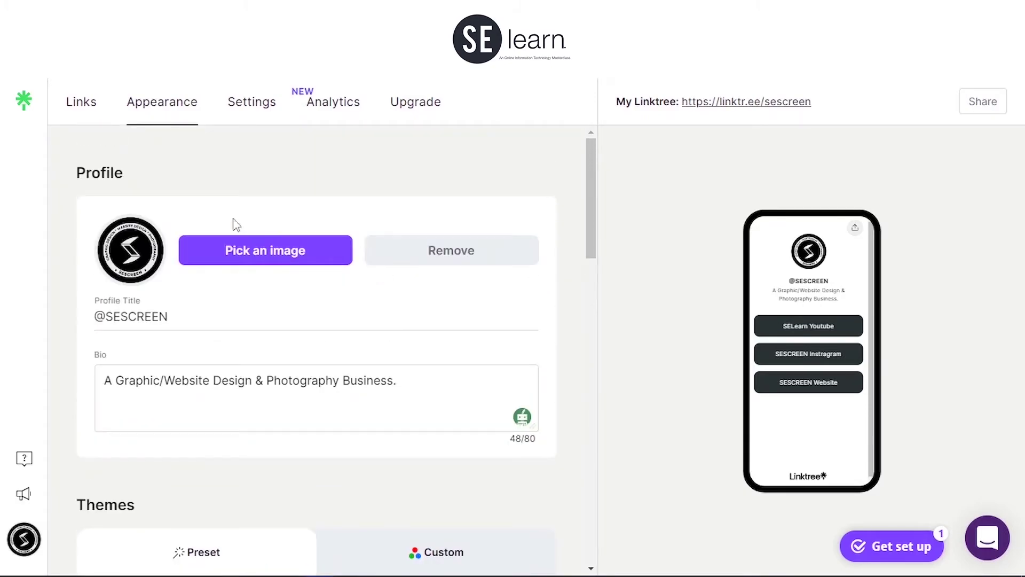
# Step: Review the links list, then go to the Settings page with its Support Banner section
pyautogui.click(81, 102)
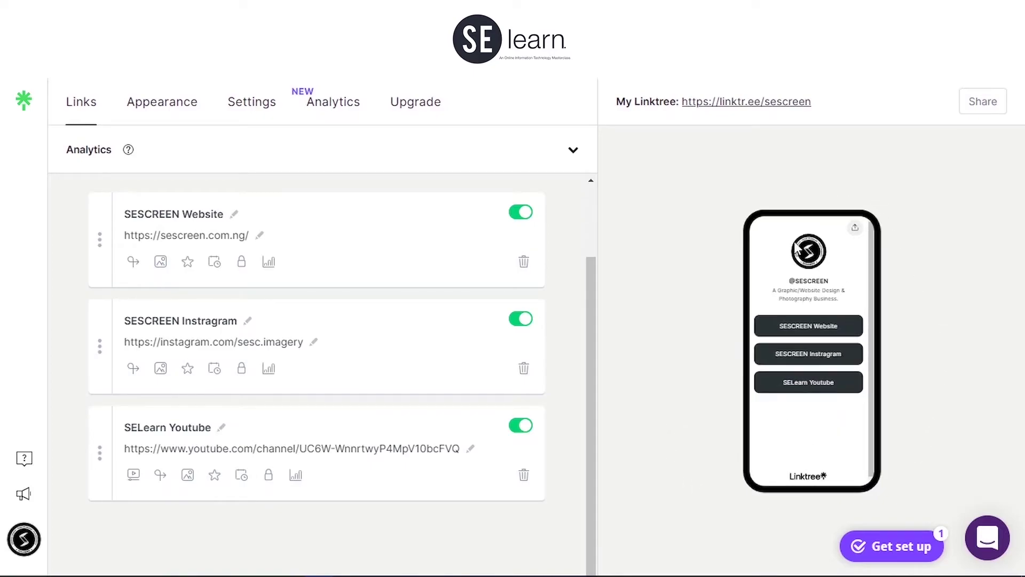
pyautogui.click(188, 112)
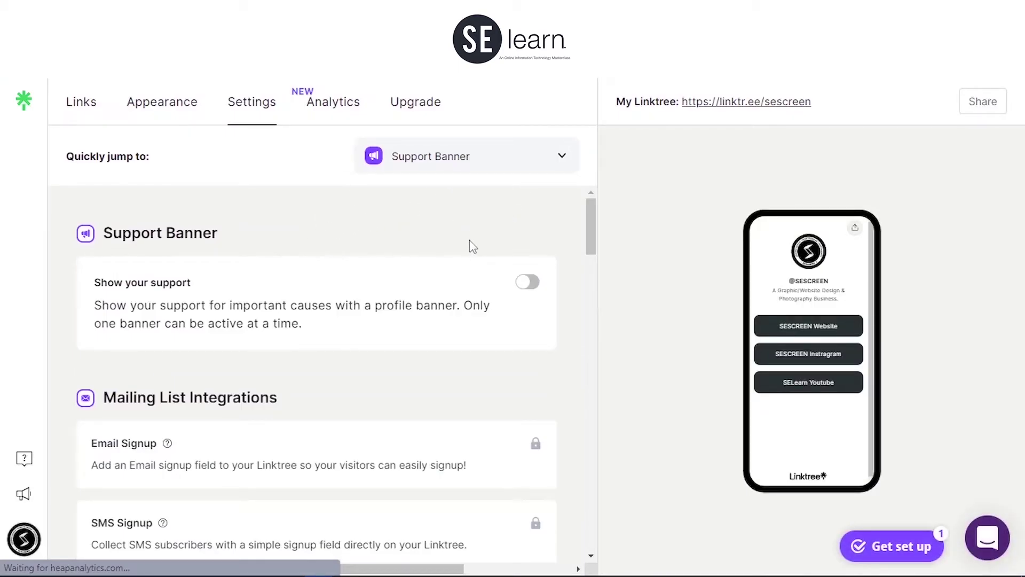
# Step: Switch on the support banner and choose Anti-Racism as the supported cause
pyautogui.click(527, 281)
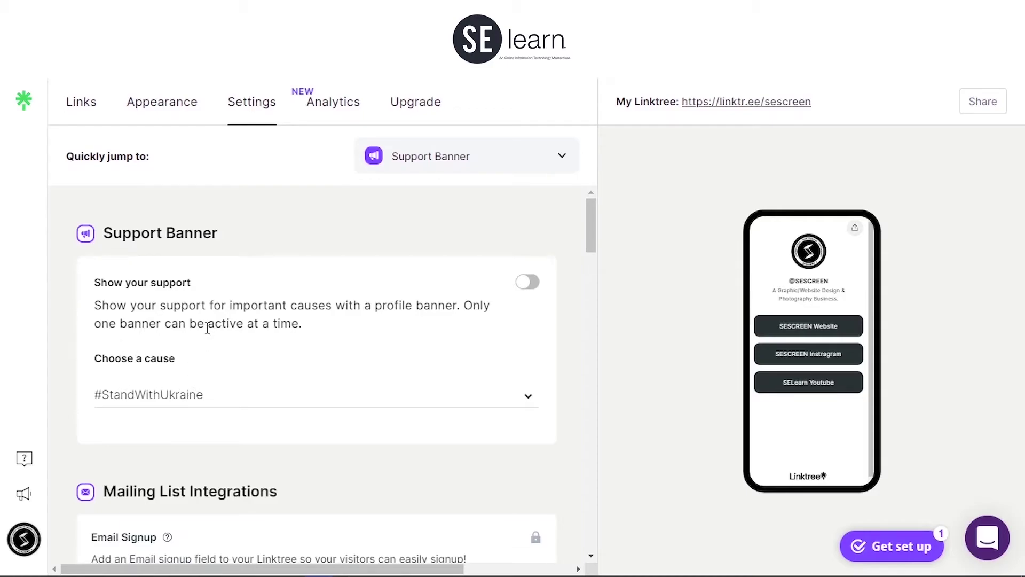
pyautogui.click(214, 388)
pyautogui.click(165, 429)
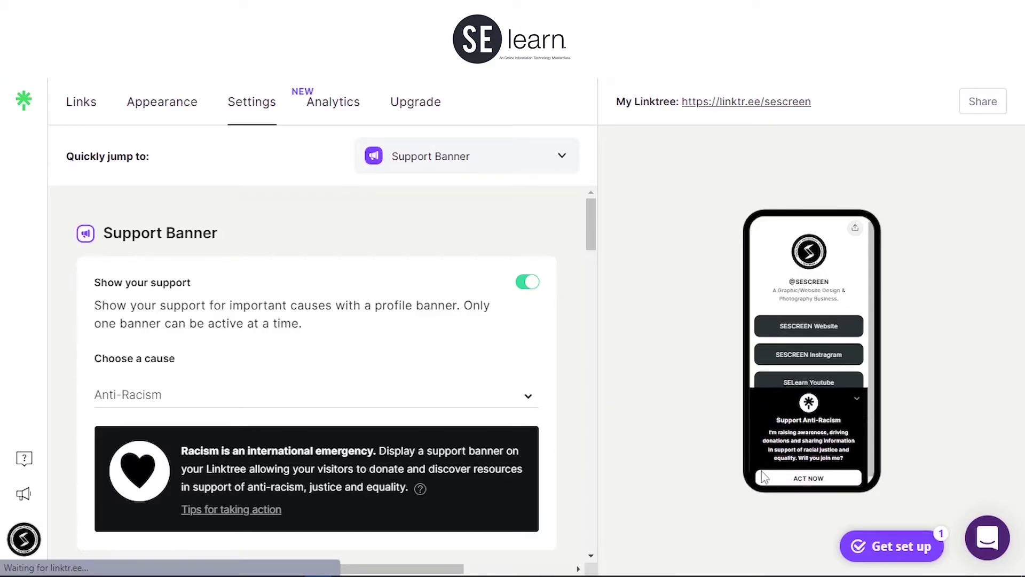
pyautogui.click(527, 281)
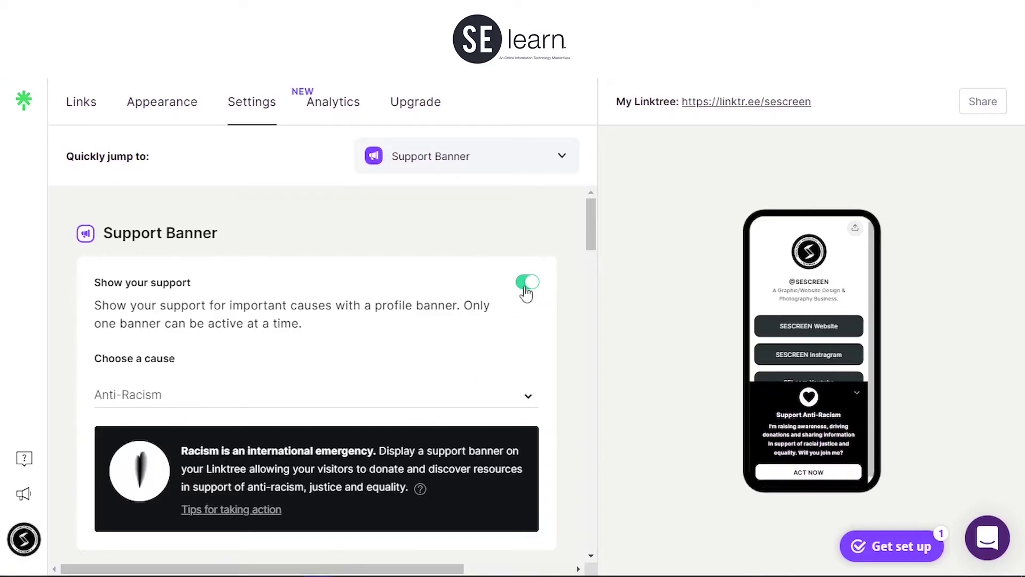
pyautogui.scroll(-3, 586, 288)
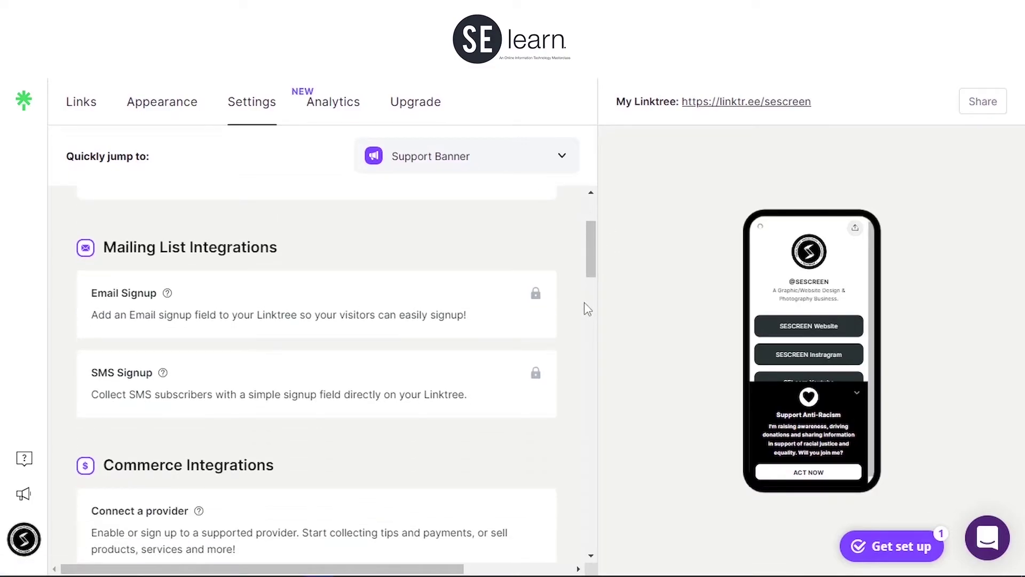
pyautogui.scroll(-3, 584, 304)
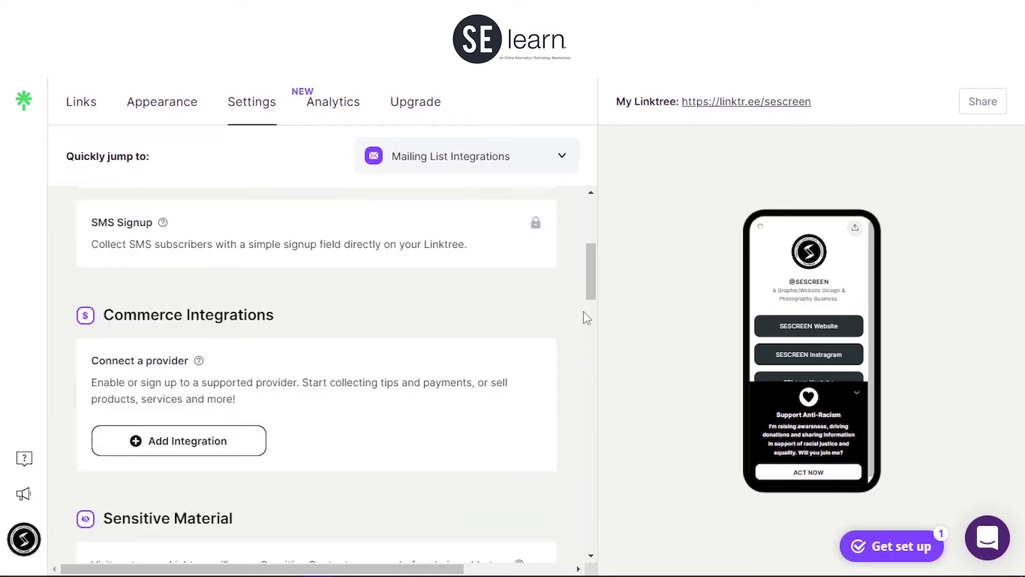
# Step: Scroll down the Settings page until the Social Icons section is visible
pyautogui.scroll(-2, 587, 317)
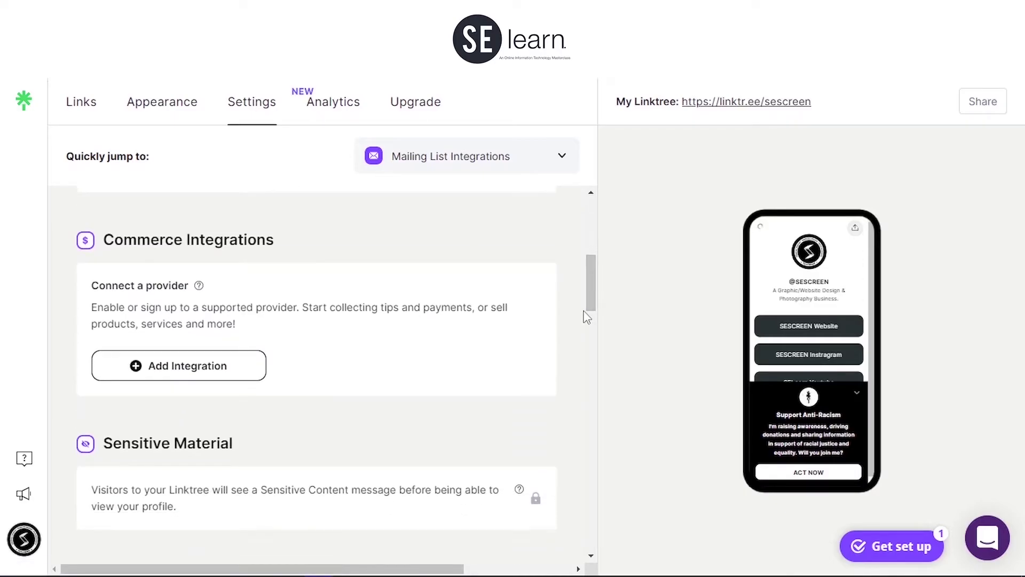
pyautogui.scroll(-7, 588, 315)
pyautogui.scroll(-10, 586, 303)
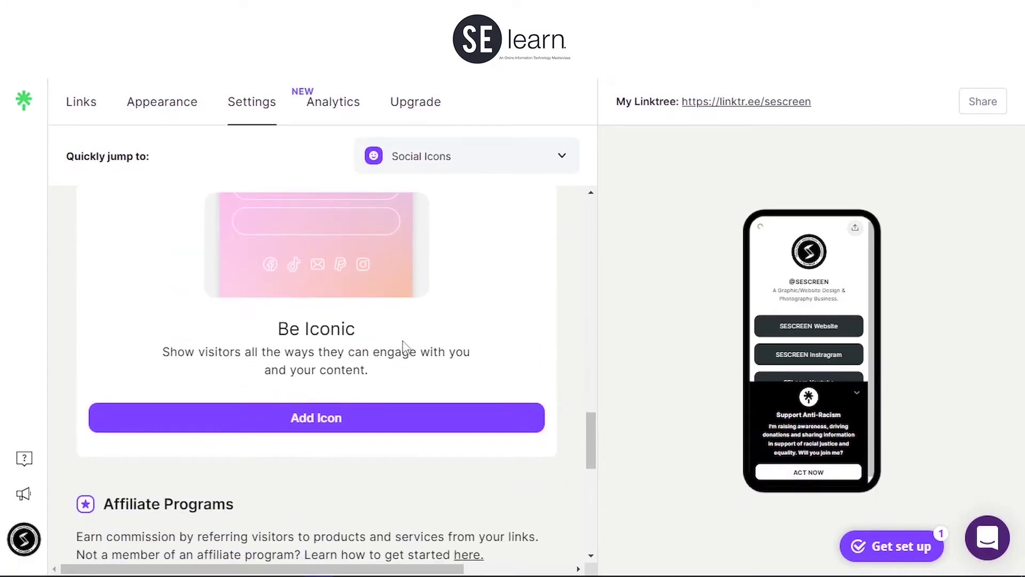
pyautogui.scroll(4, 434, 346)
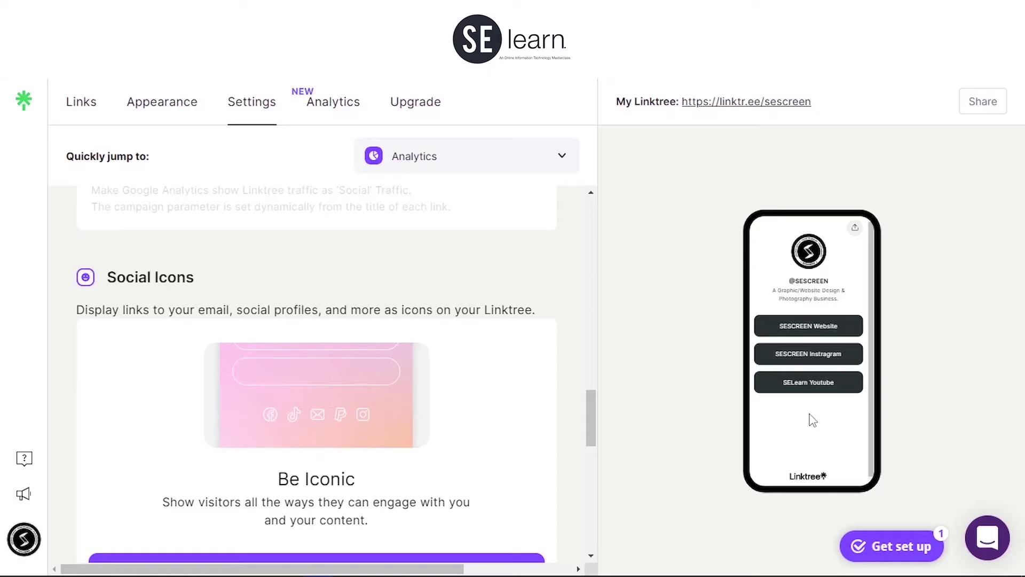
pyautogui.scroll(-2, 507, 385)
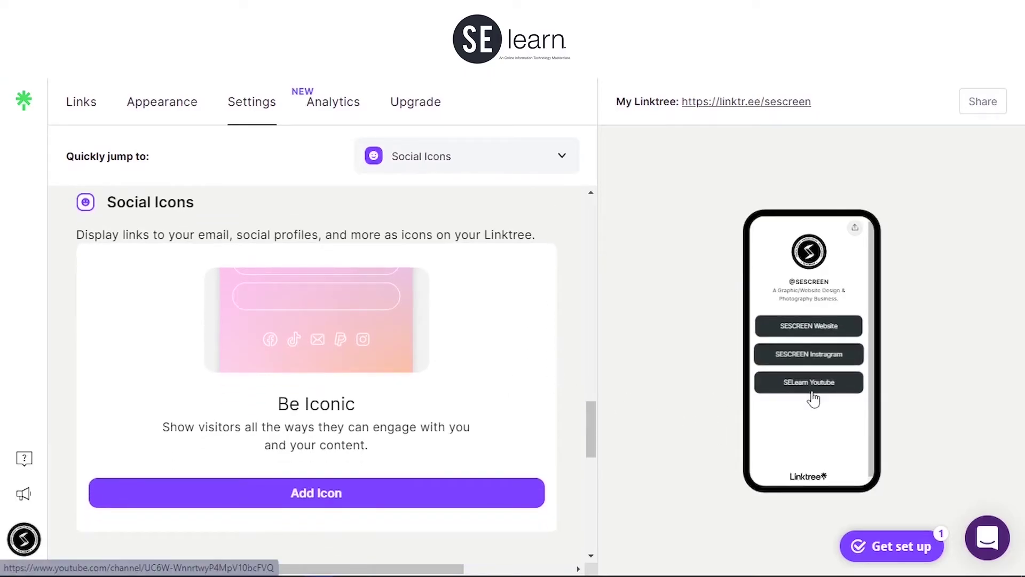
# Step: Add an Instagram social icon using the business's Instagram username
pyautogui.click(437, 494)
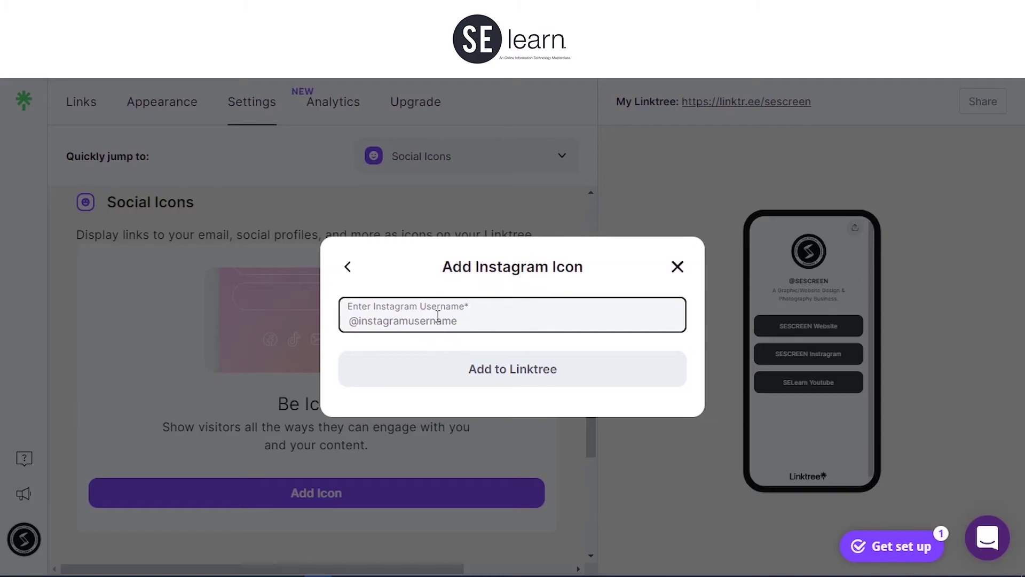
pyautogui.write('@sesc.imagery')
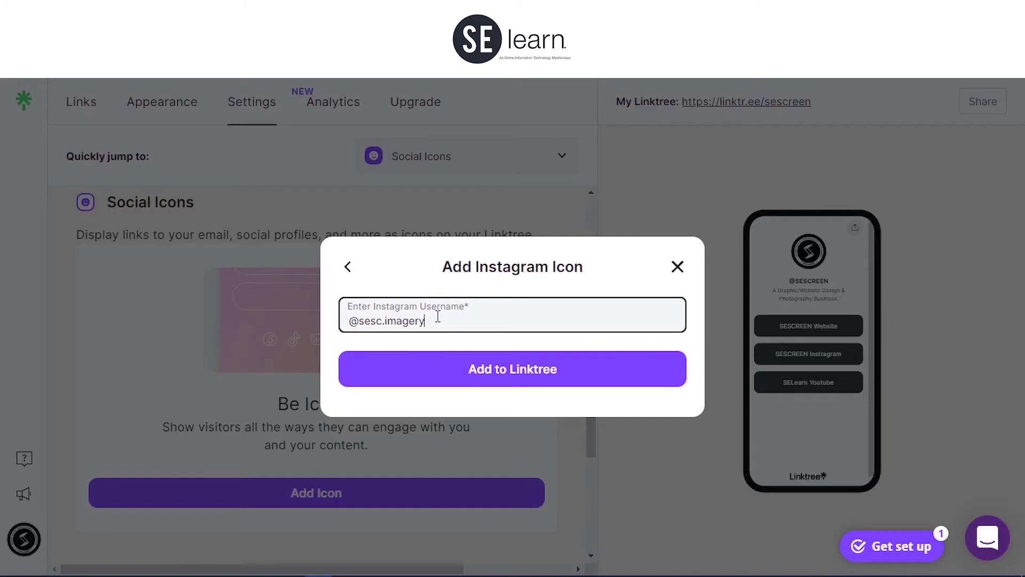
pyautogui.click(635, 379)
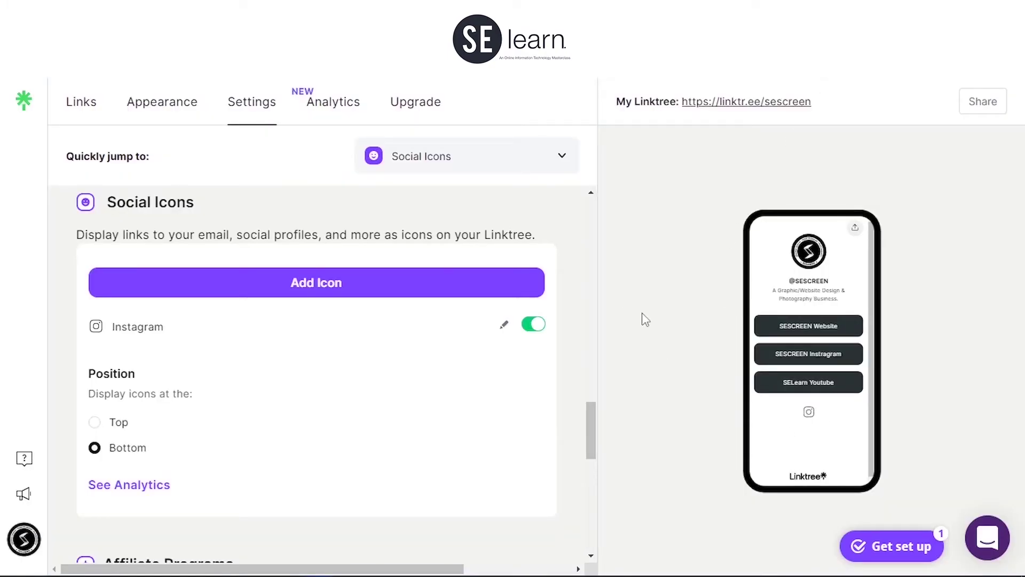
# Step: Search 'you' in Add Icon and add a YouTube icon with the pasted channel URL
pyautogui.click(350, 297)
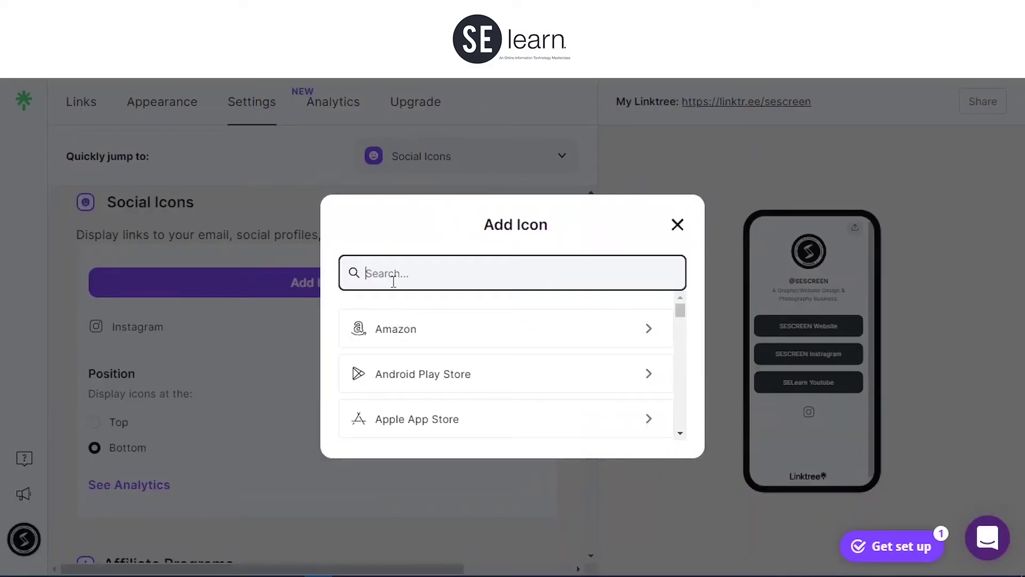
pyautogui.write('ou')
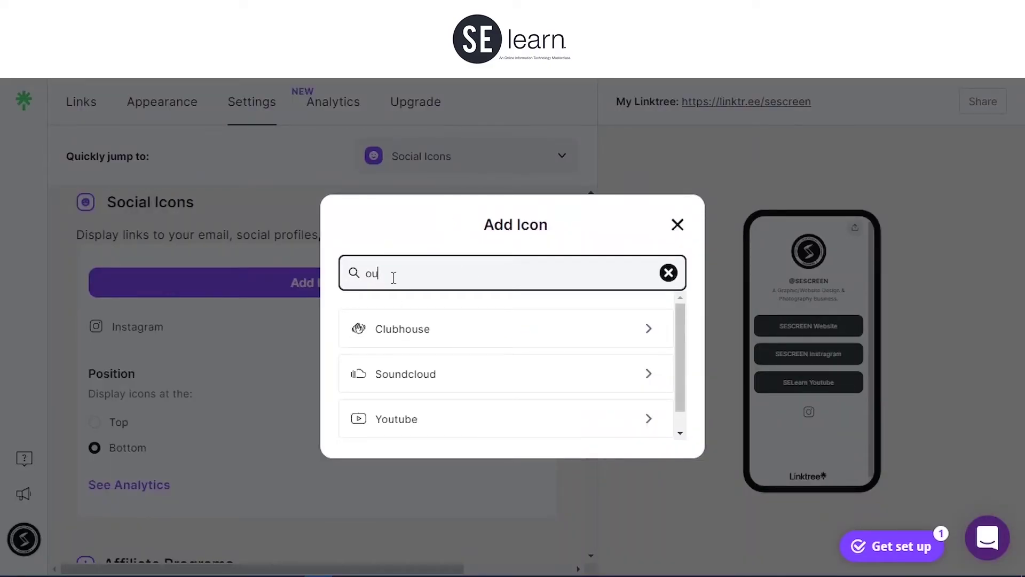
pyautogui.press('BackSpace')
pyautogui.press('BackSpace')
pyautogui.write('u')
pyautogui.press('BackSpace')
pyautogui.write('youtube')
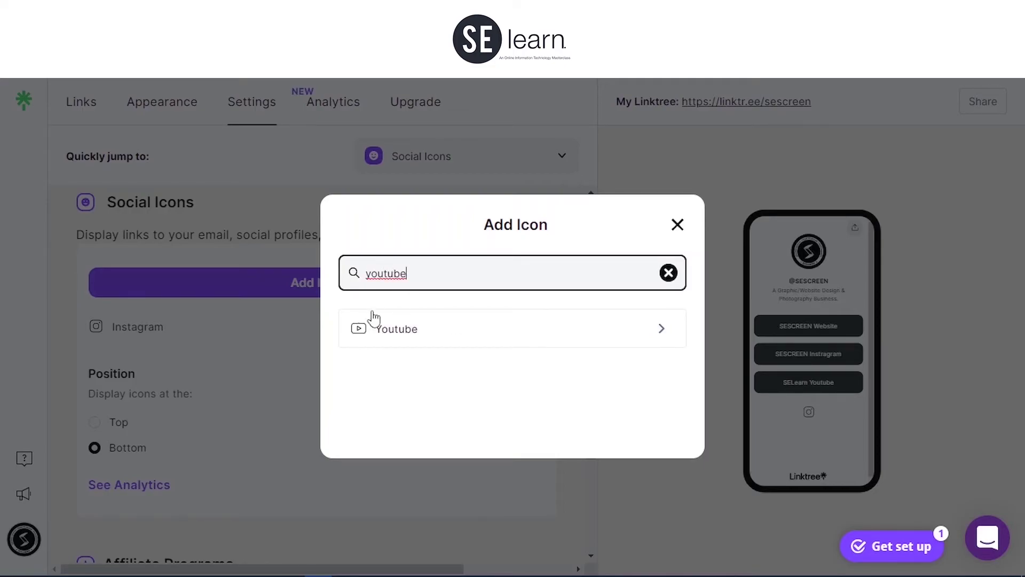
pyautogui.click(374, 323)
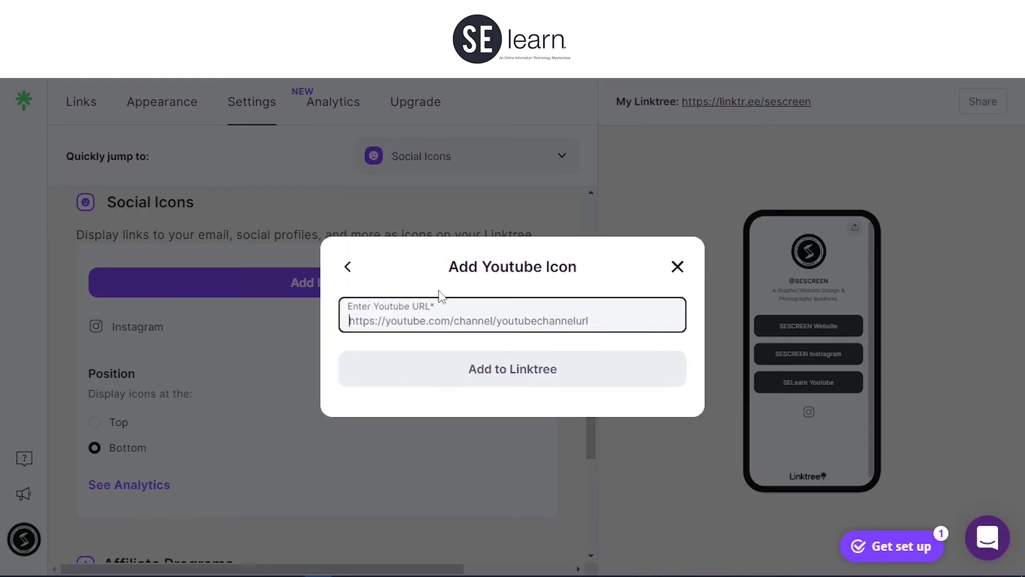
pyautogui.write('https://www.youtube.com/channel/UCXW-WmrrrsyP4Mpi10bcFVQ')
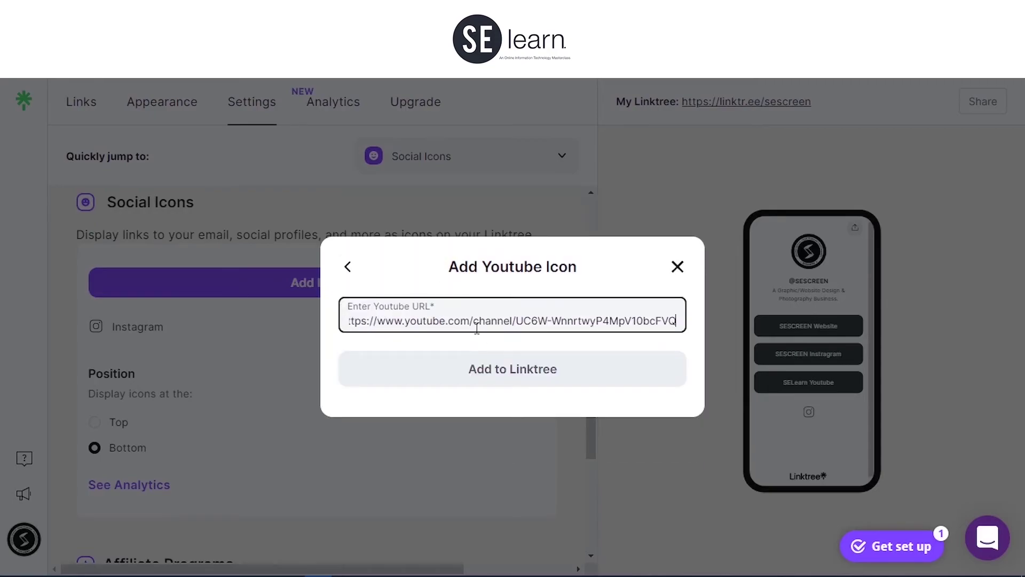
pyautogui.click(434, 369)
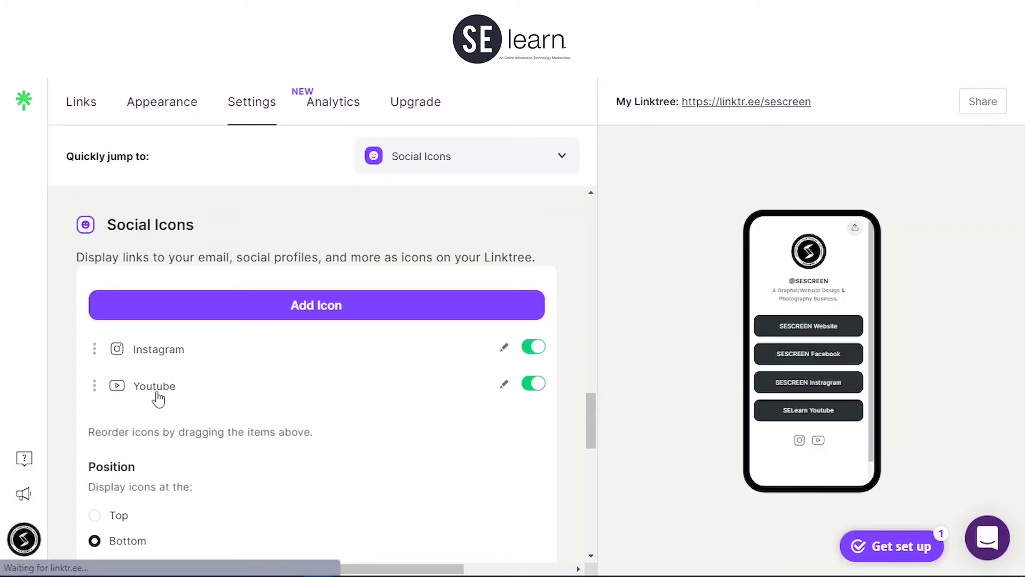
# Step: Add a Facebook icon with the pasted page URL and drag it above Instagram and YouTube
pyautogui.click(384, 306)
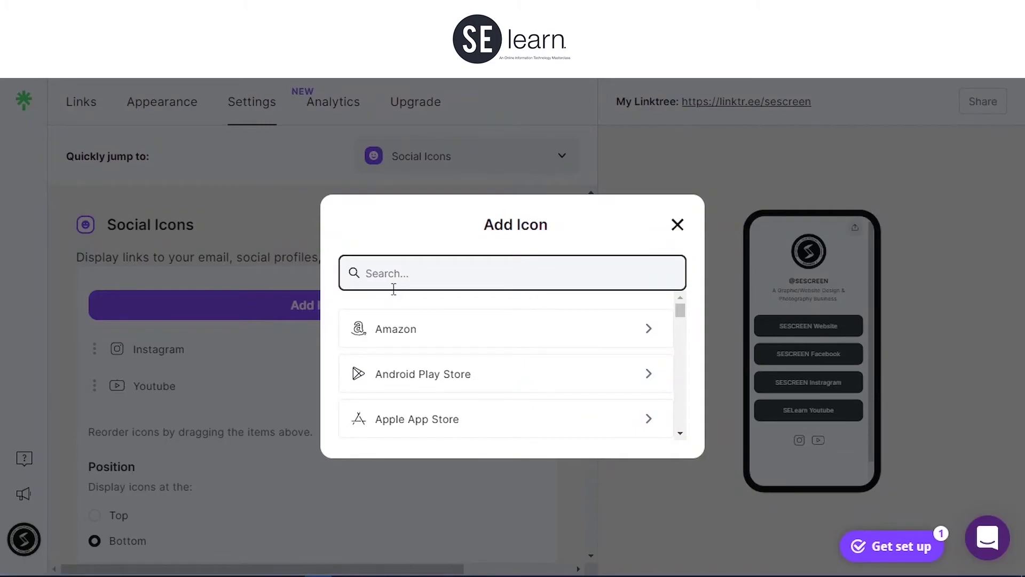
pyautogui.write('faceb')
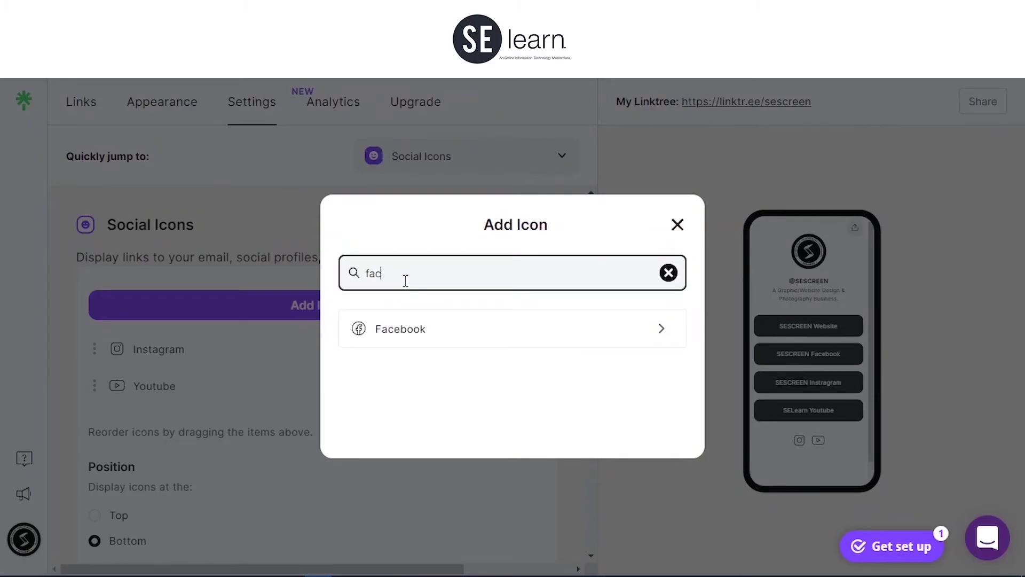
pyautogui.click(404, 335)
pyautogui.write('https://facebook.com/seec.imagery')
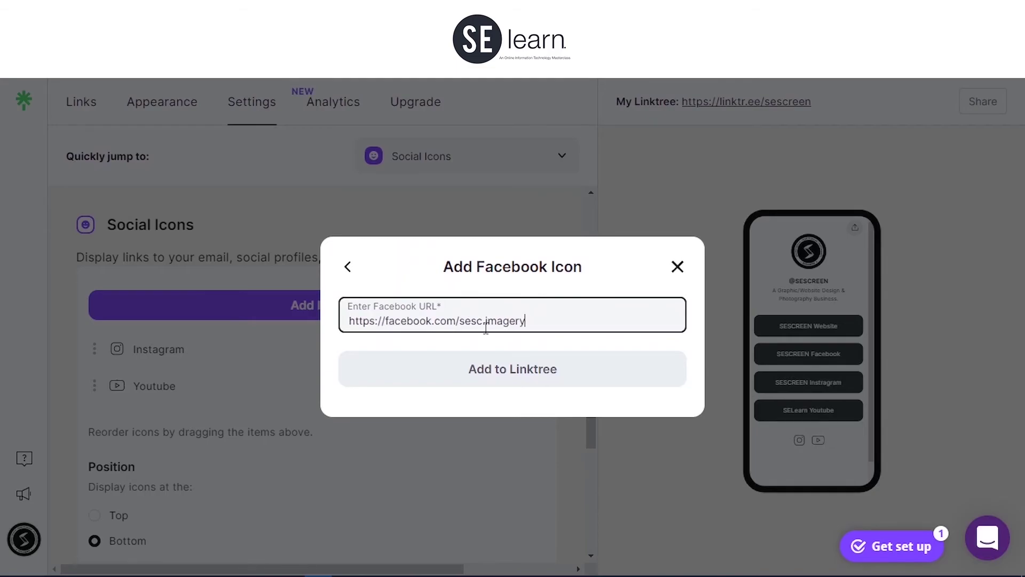
pyautogui.click(490, 371)
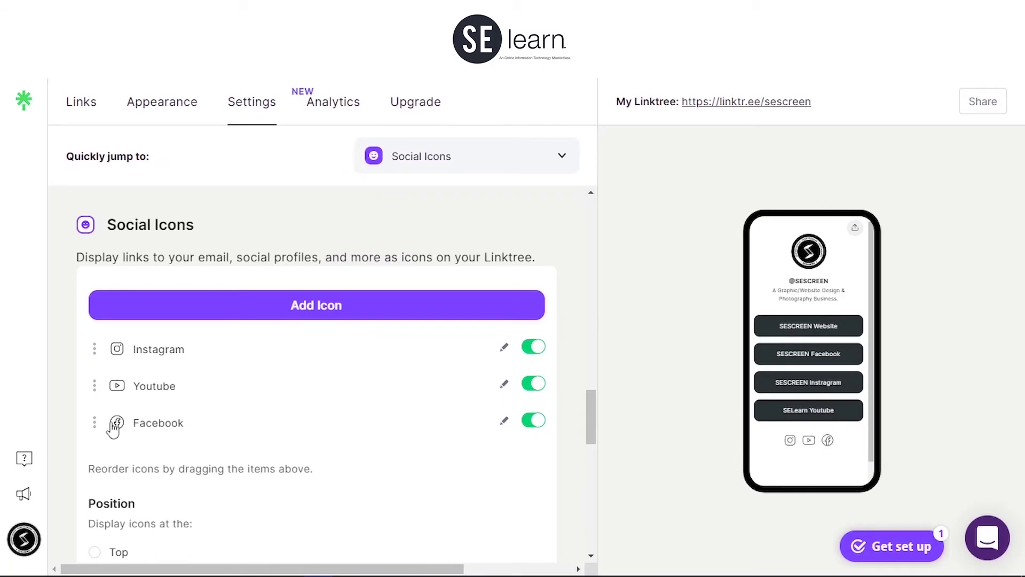
pyautogui.moveTo(94, 422); pyautogui.dragTo(105, 367)
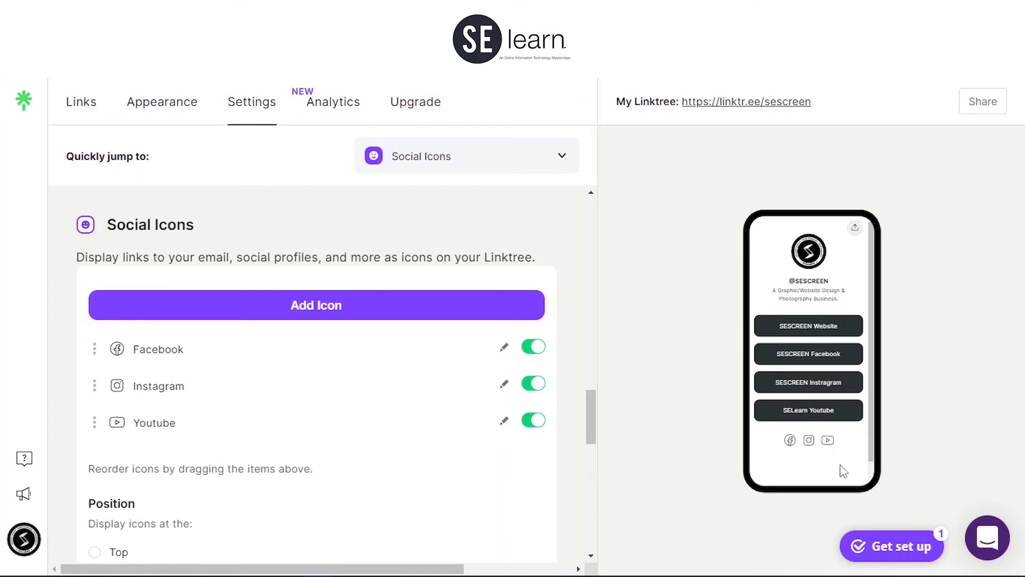
# Step: Copy the profile's public link from the Share panel, then open the Get set up checklist
pyautogui.click(973, 101)
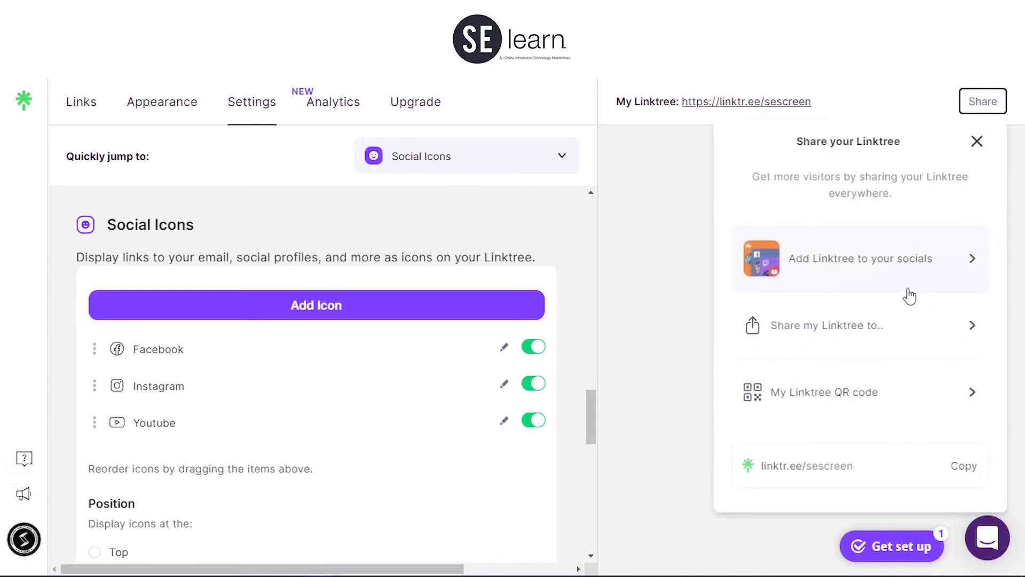
pyautogui.click(910, 293)
pyautogui.click(788, 394)
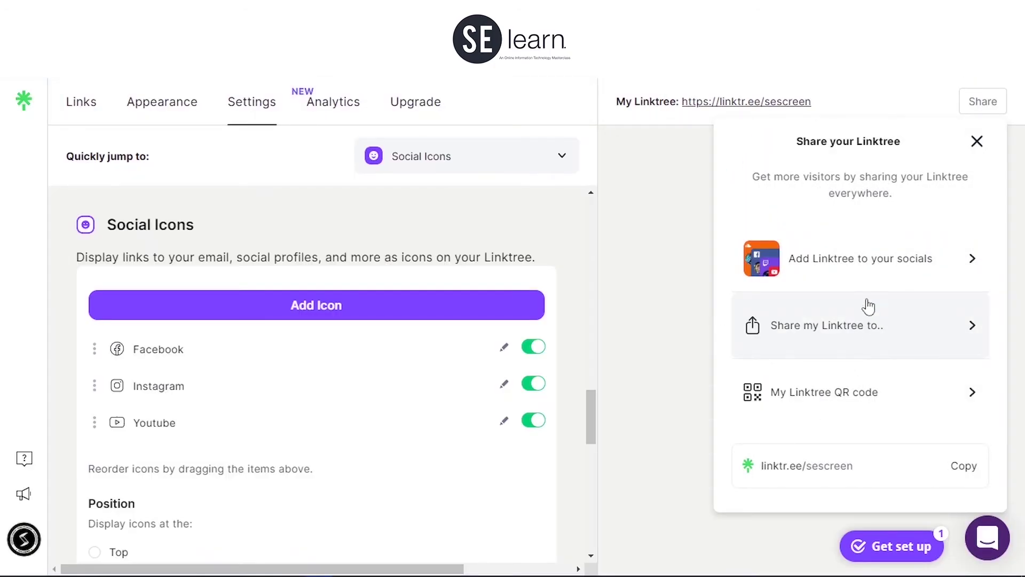
pyautogui.click(856, 407)
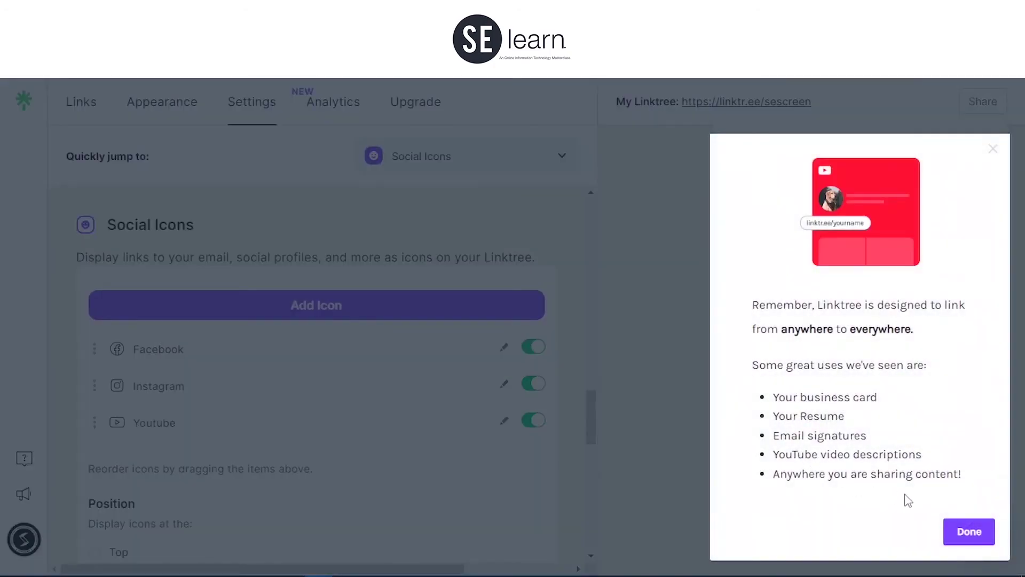
pyautogui.click(964, 532)
pyautogui.click(960, 476)
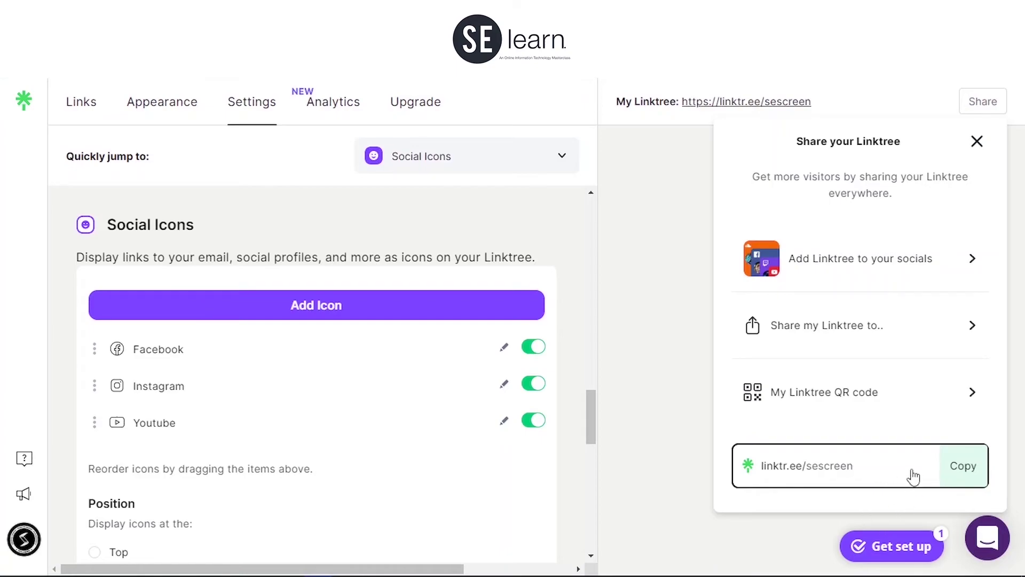
pyautogui.click(976, 142)
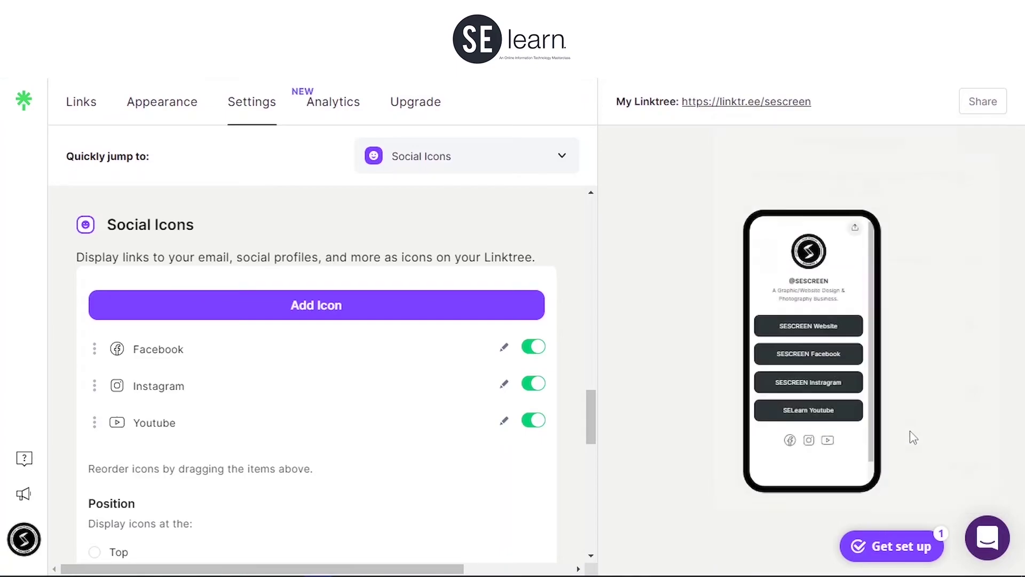
pyautogui.click(912, 546)
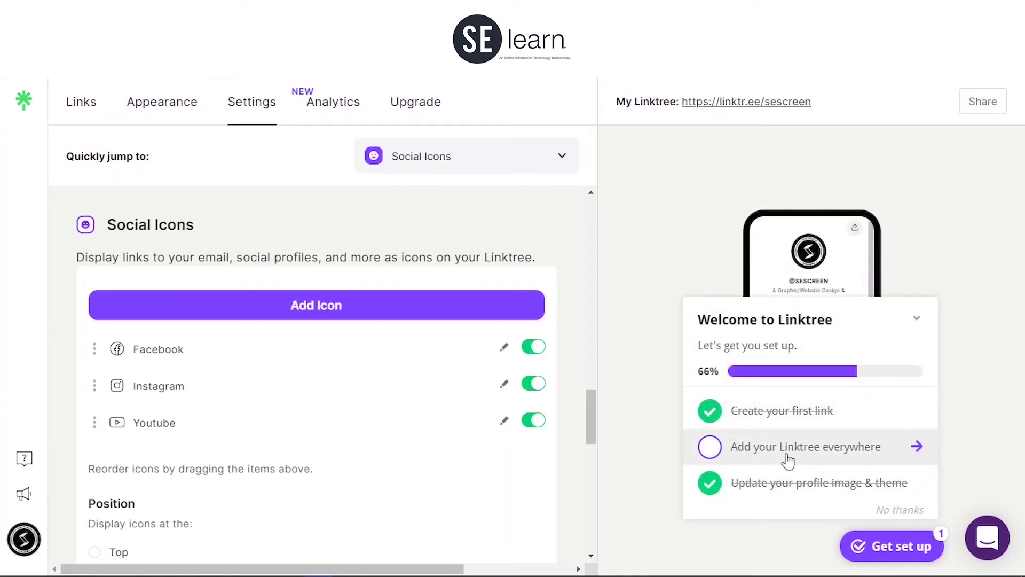
# Step: Download the profile's QR code as a PNG image (sescreen.png)
pyautogui.click(916, 446)
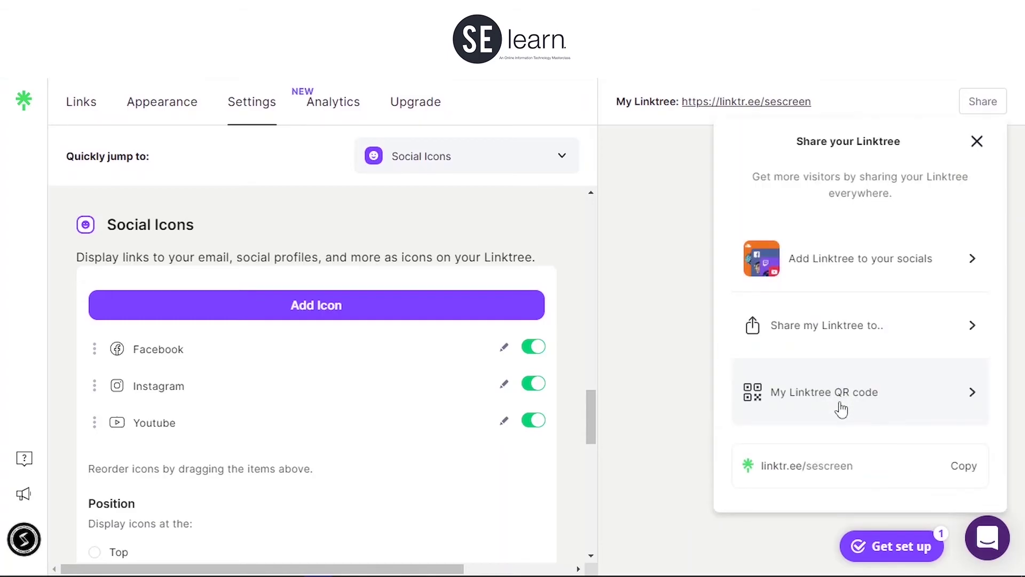
pyautogui.click(841, 410)
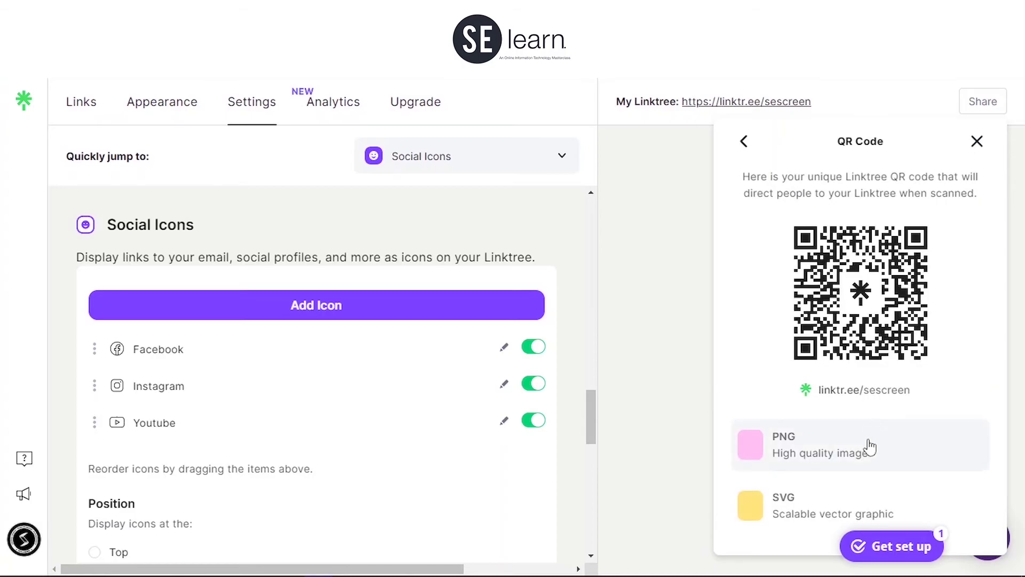
pyautogui.click(848, 447)
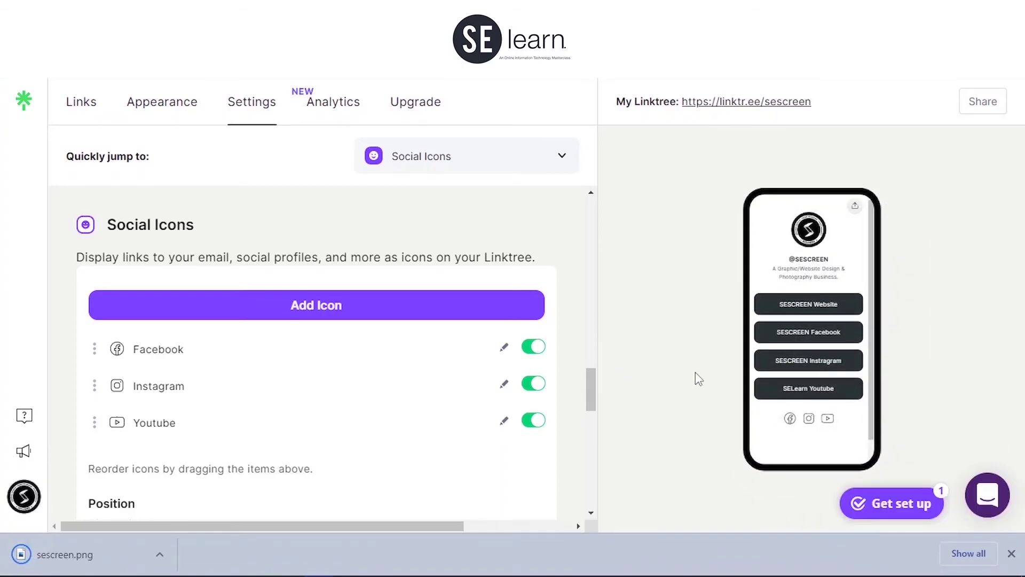
# Step: Download the same QR code as an SVG graphic (sescreen.svg)
pyautogui.click(981, 103)
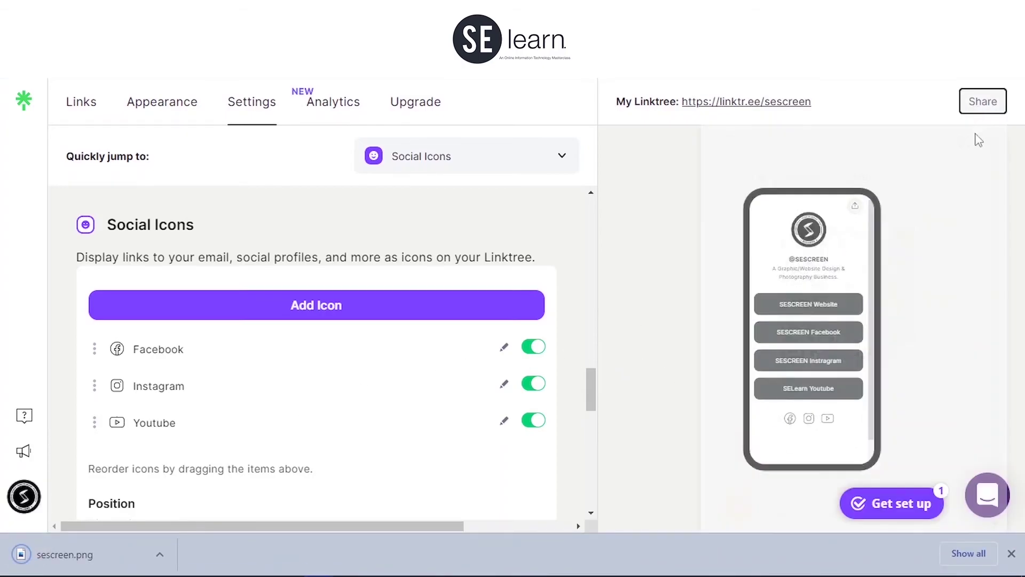
pyautogui.click(750, 485)
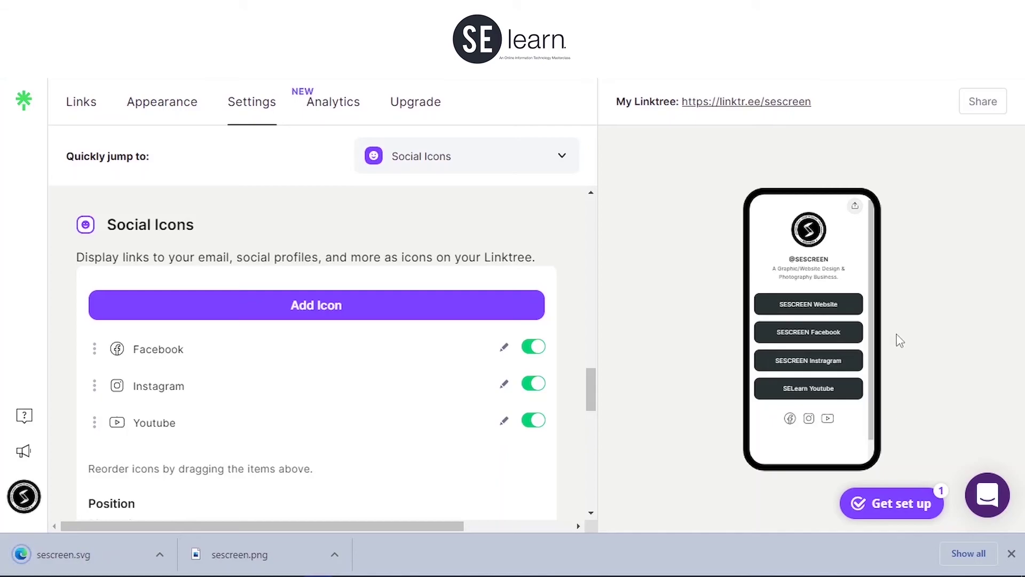
pyautogui.click(904, 501)
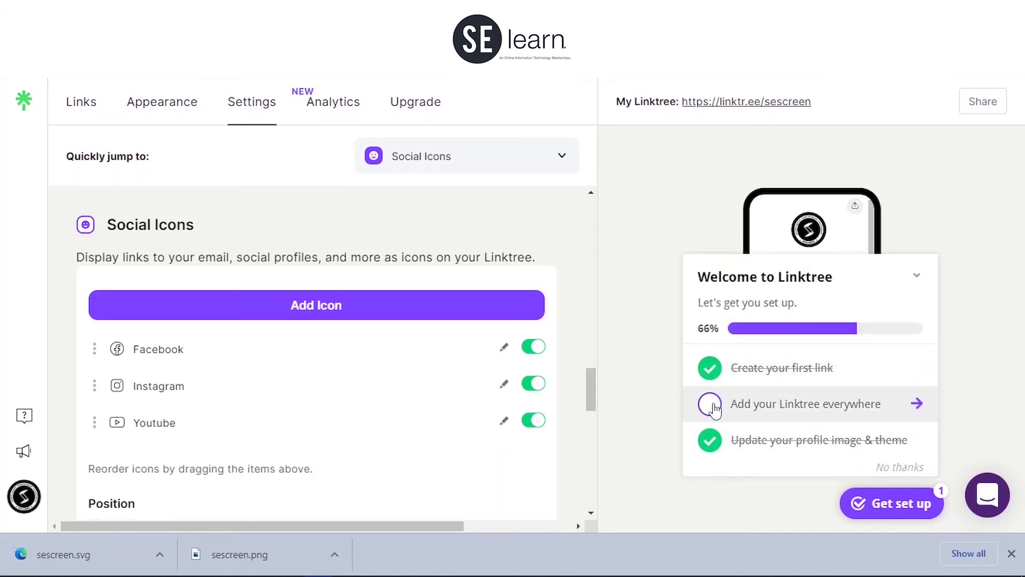
# Step: Finish the 'Add your Linktree everywhere' tips tour, then open and close the account menu
pyautogui.click(718, 408)
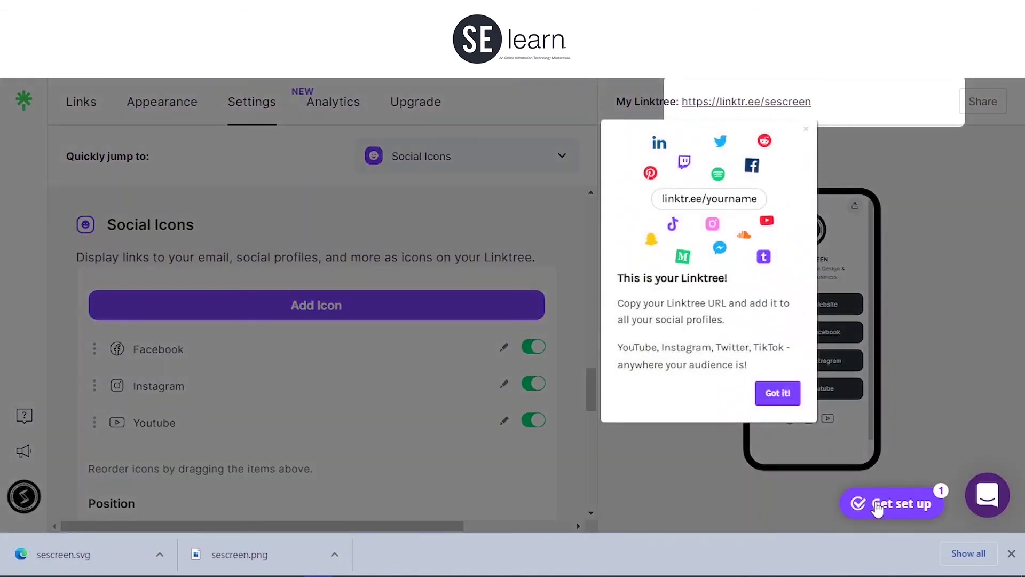
pyautogui.click(787, 396)
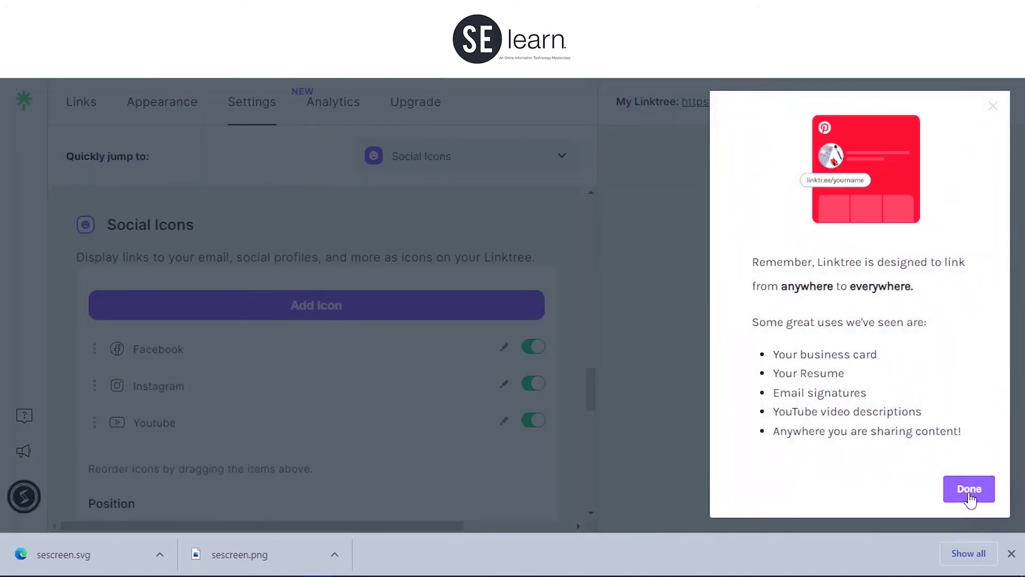
pyautogui.click(971, 493)
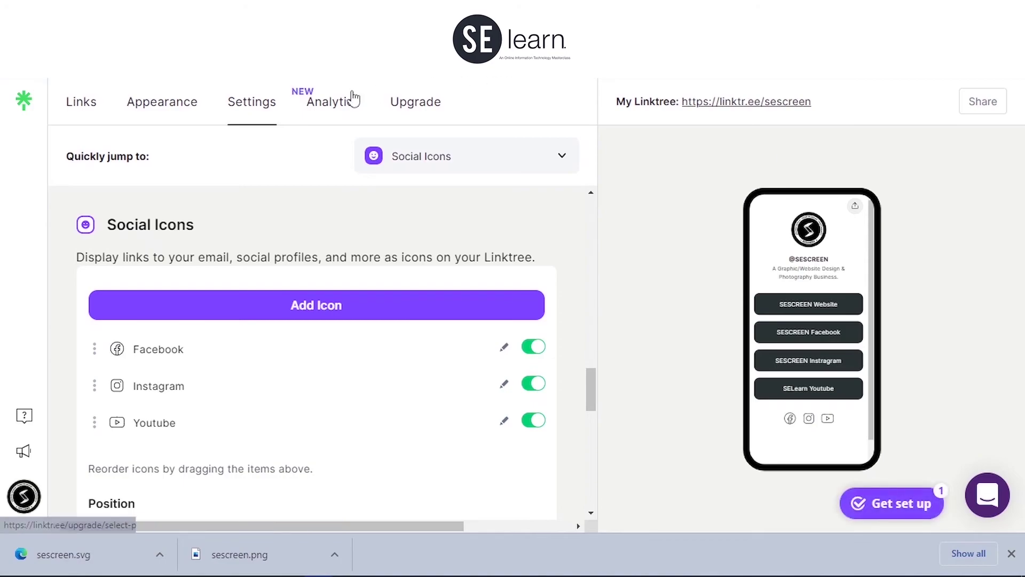
pyautogui.click(22, 513)
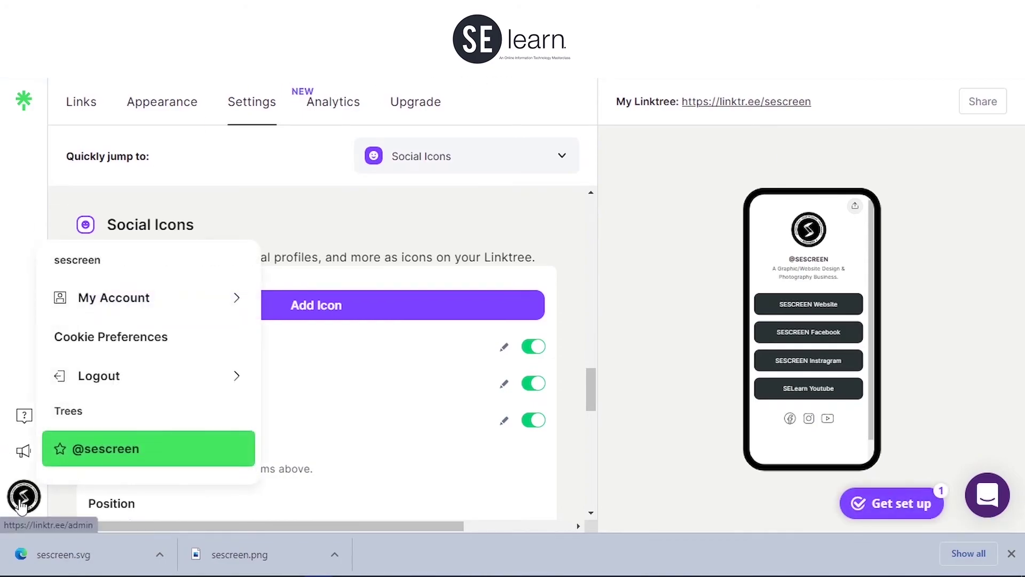
pyautogui.click(21, 502)
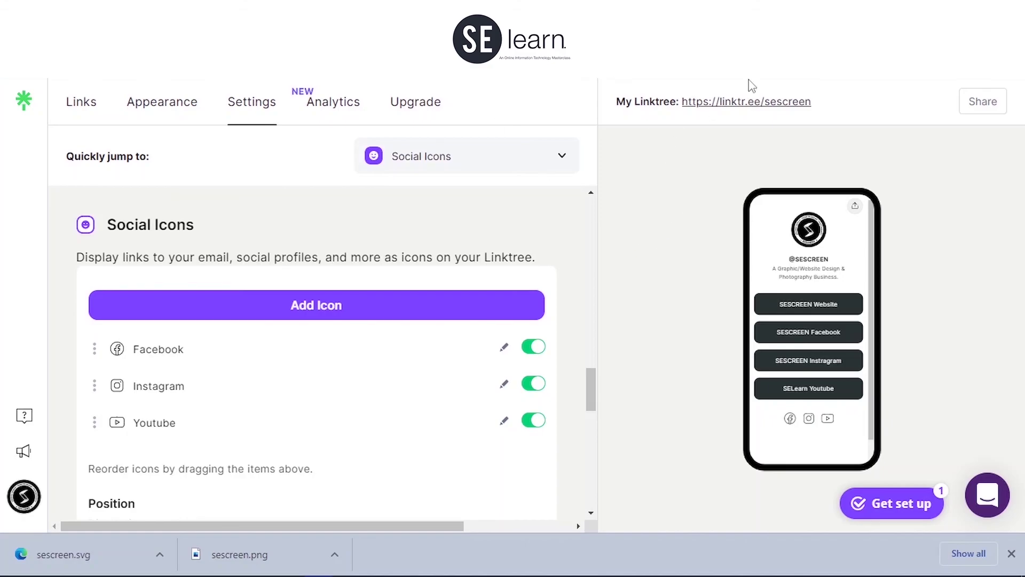
pyautogui.click(730, 101)
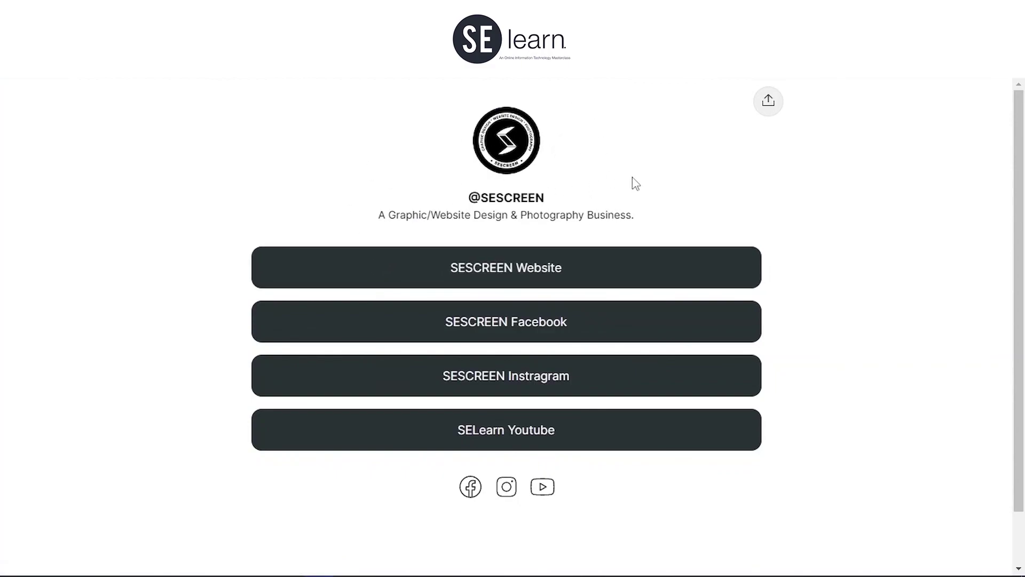
pyautogui.scroll(-1, 774, 318)
pyautogui.scroll(1, 766, 262)
pyautogui.hotkey('ctrl', 'w')
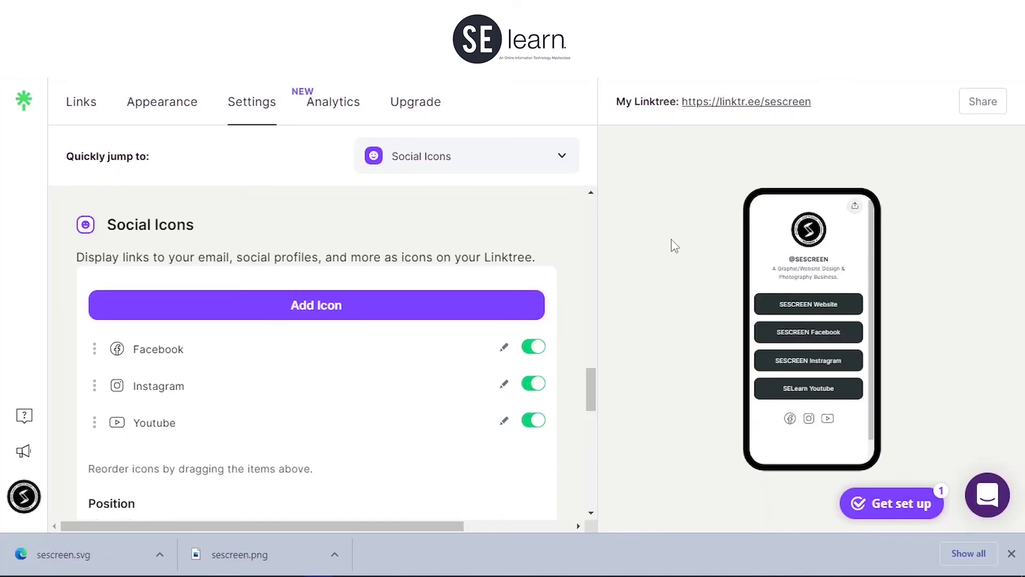